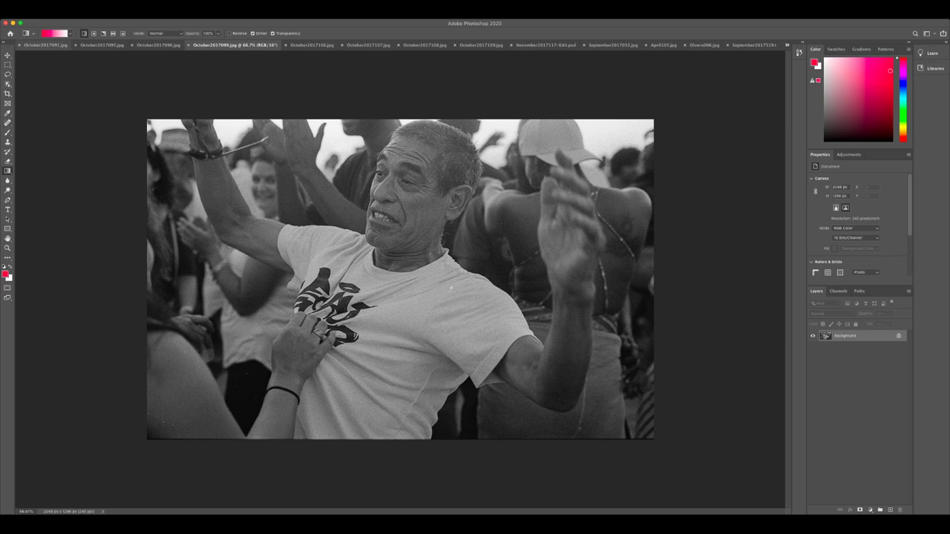
Review the open black-and-white beach photos one after another, starting with October2017091.jpg.
left_click(45, 44)
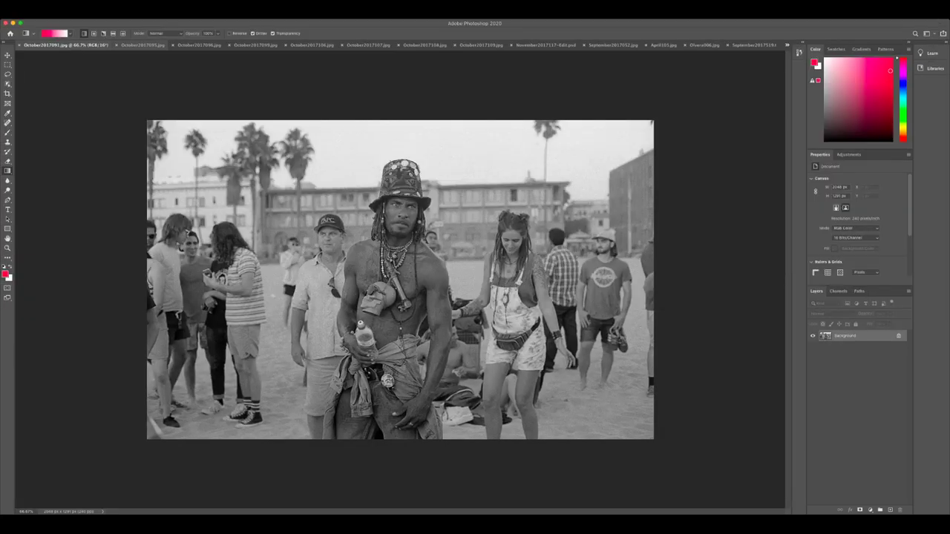
left_click(122, 45)
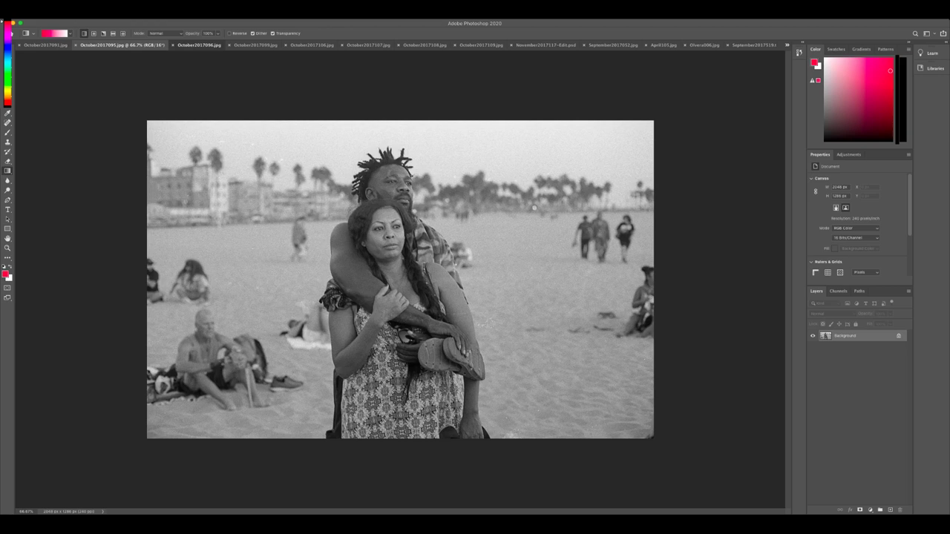
key("ctrl+Tab")
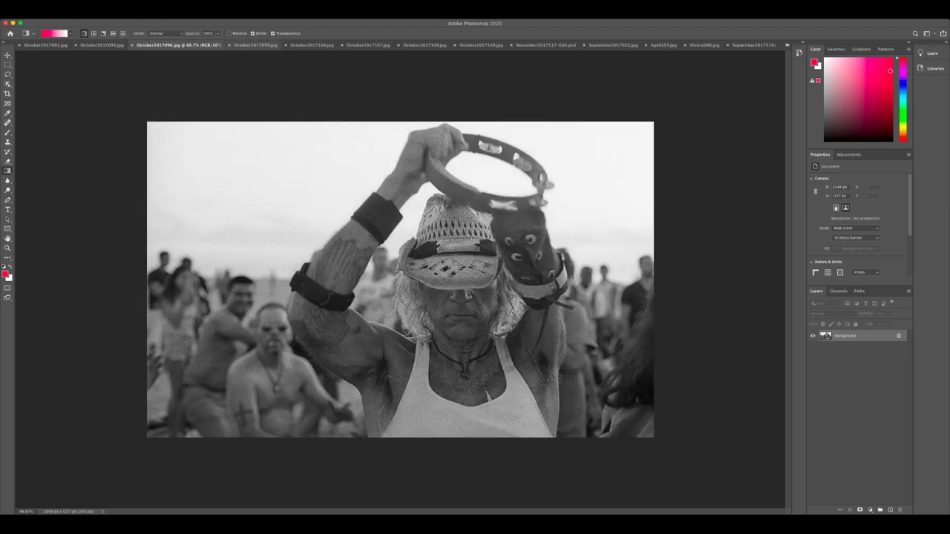
key("ctrl+Tab")
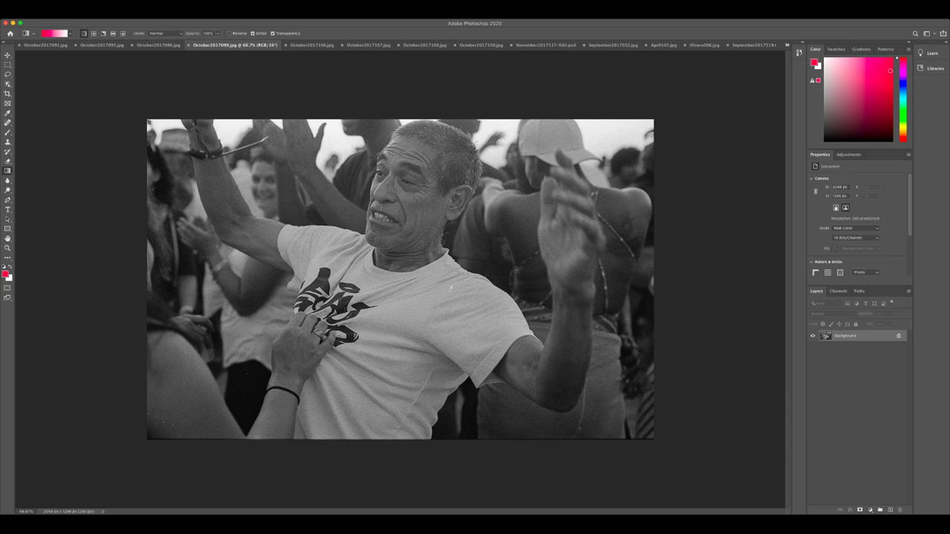
key("ctrl+Tab")
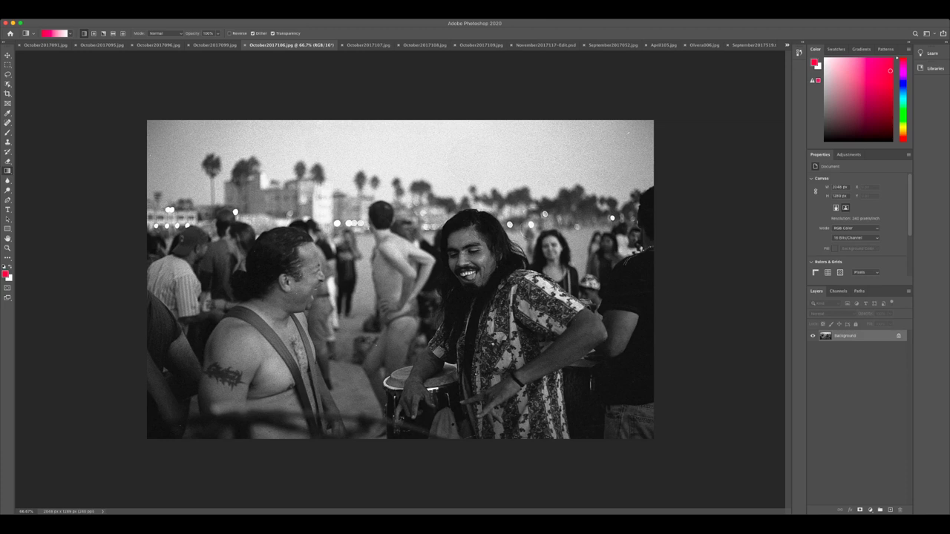
key("ctrl+Tab")
key("ctrl+Tab")
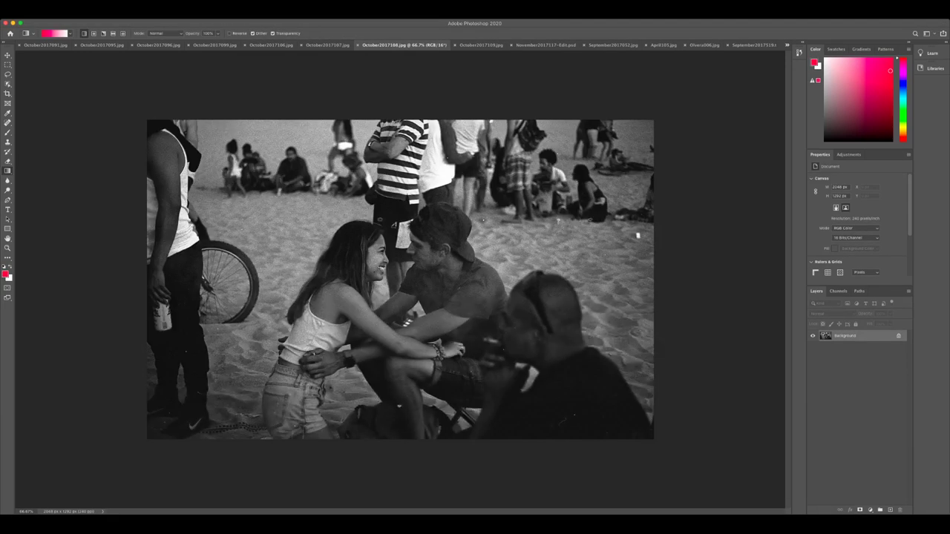
key("ctrl+Tab")
key("ctrl+Tab")
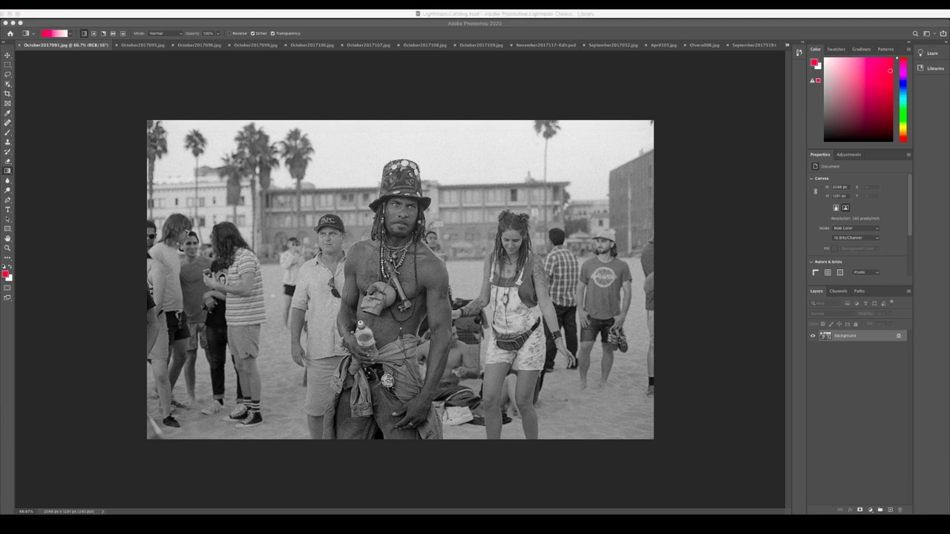
Switch to the Lightroom Classic library and open the vertical photo of the dog beneath the large cloud in single-image view.
key("super+Tab")
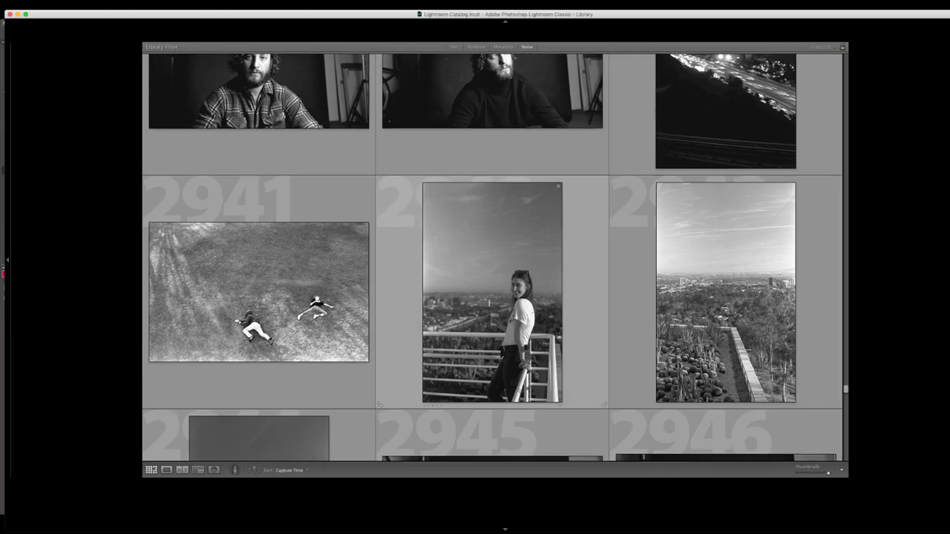
scroll(493, 257, "down", 1)
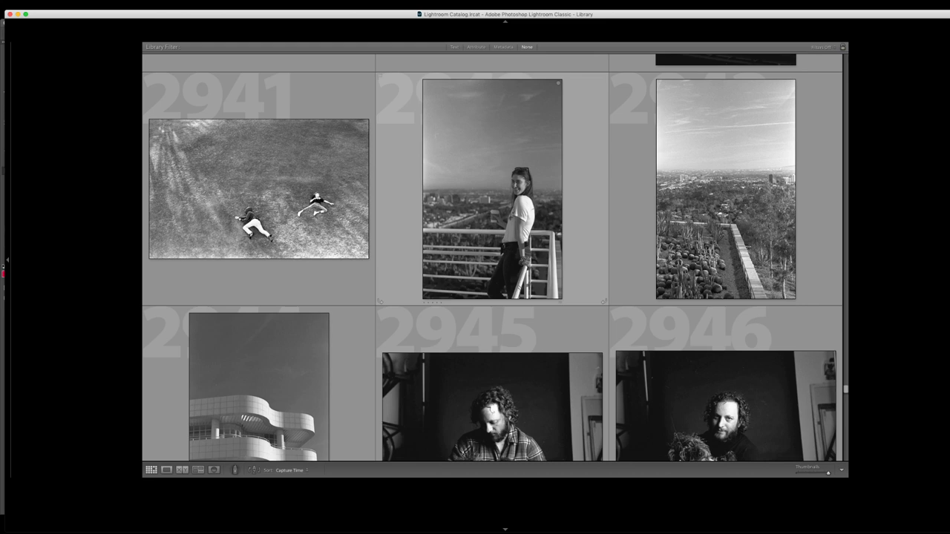
scroll(493, 258, "down", 8)
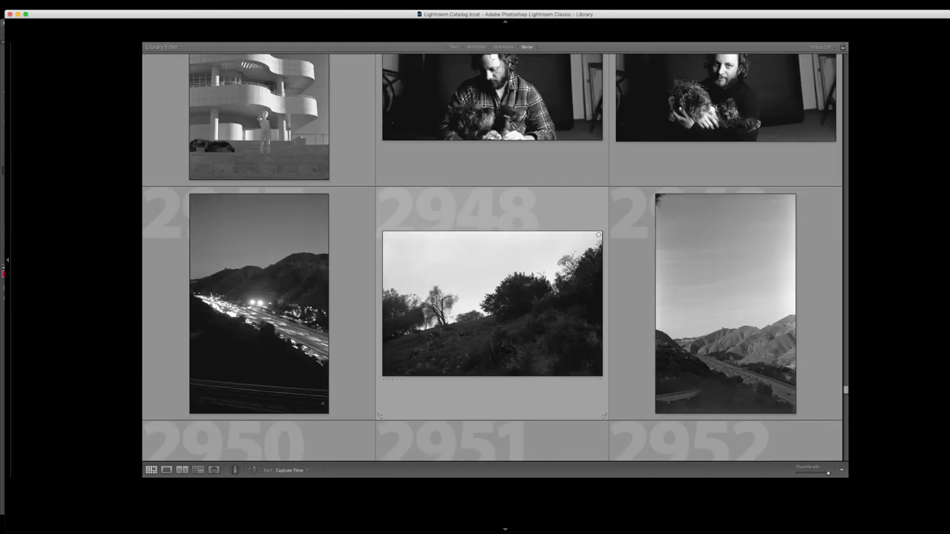
scroll(492, 257, "down", 10)
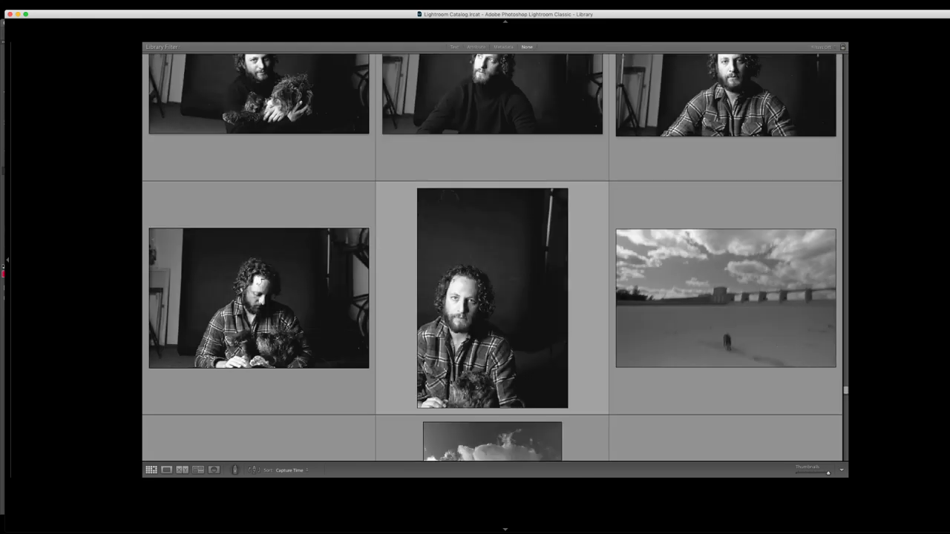
scroll(493, 257, "down", 4)
scroll(493, 257, "down", 3)
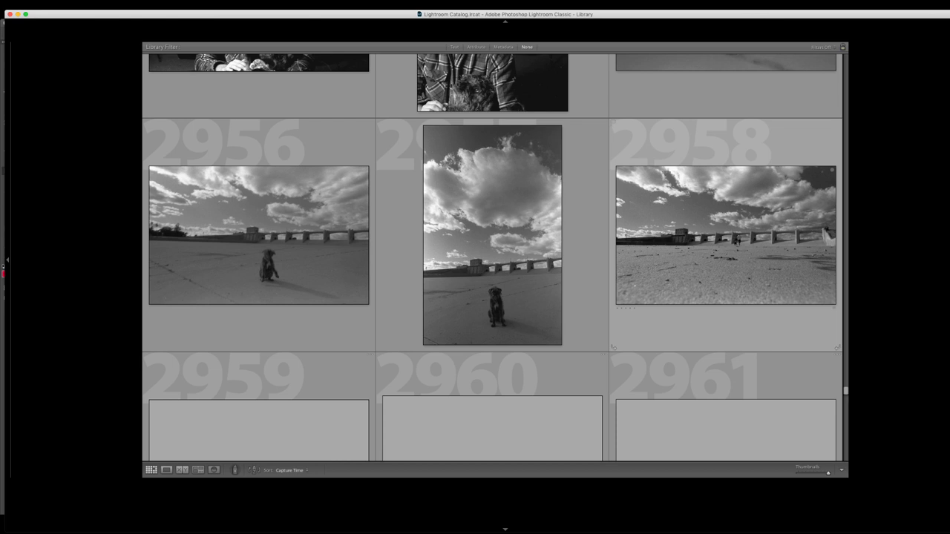
left_click(492, 235)
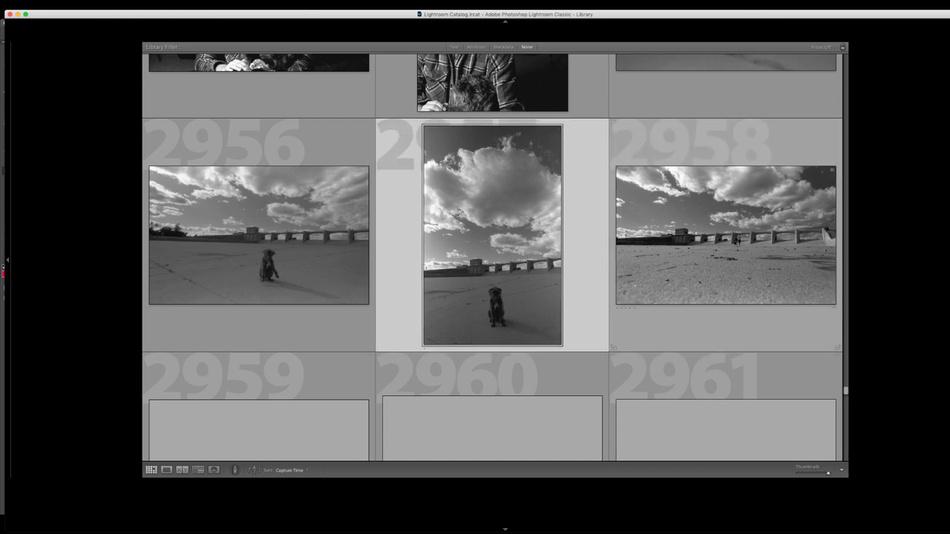
key("e")
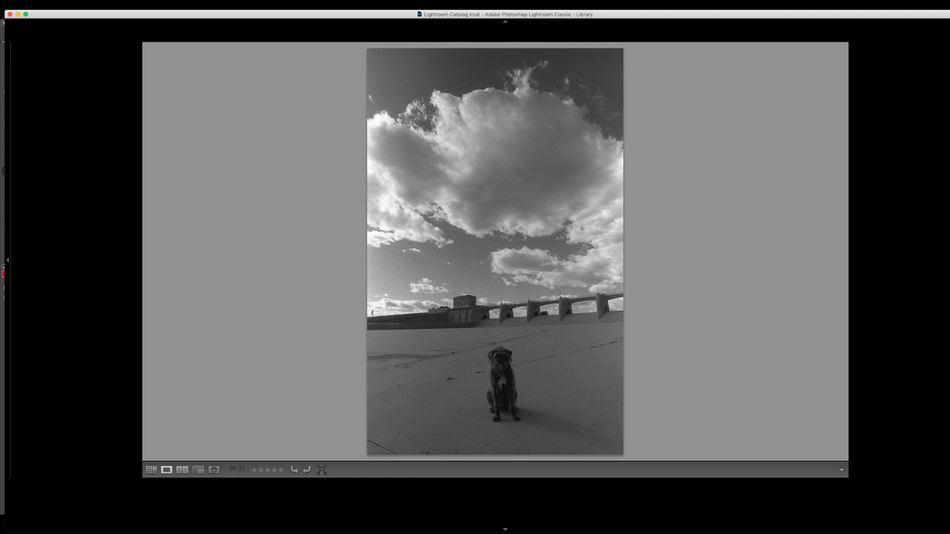
Examine the enlarged dog and dam photos through to the desk portraits, and return to the thumbnail grid.
key("Right")
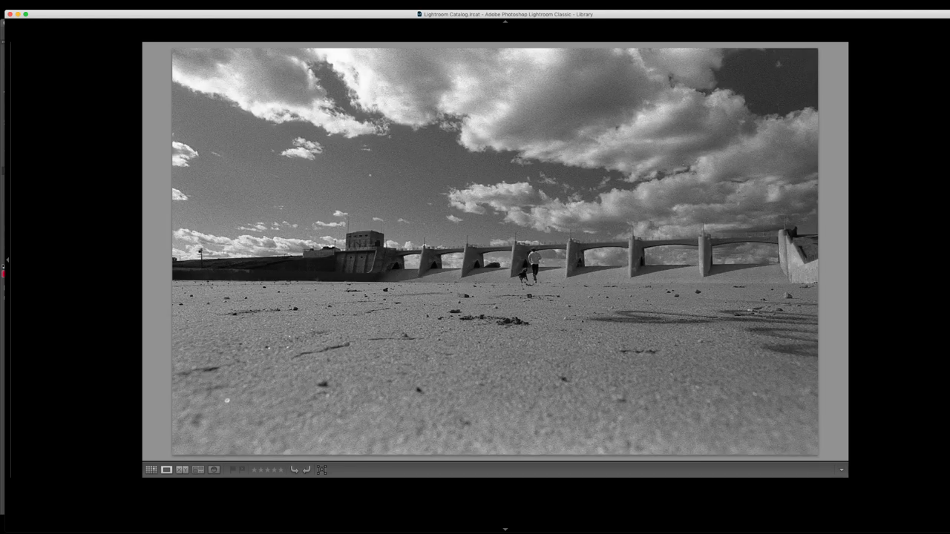
key("Right")
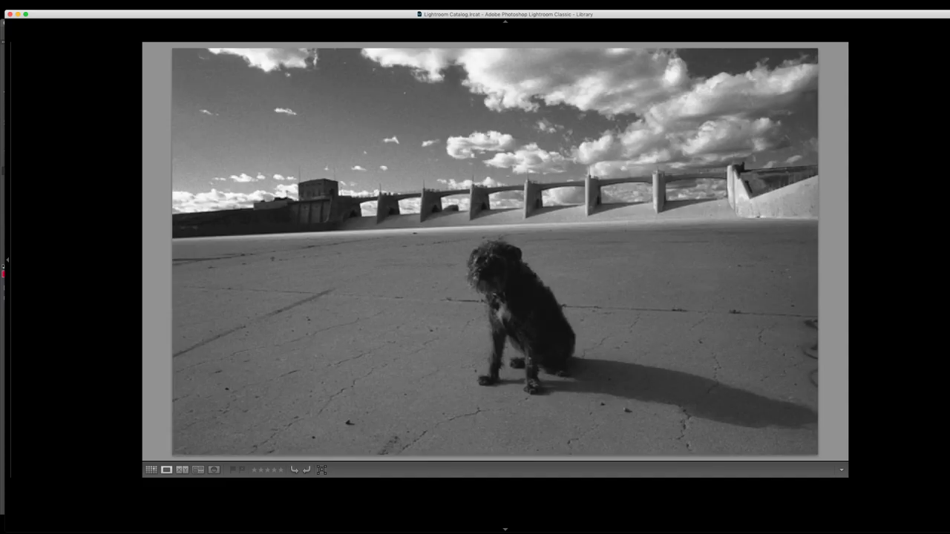
key("Right")
key("Right")
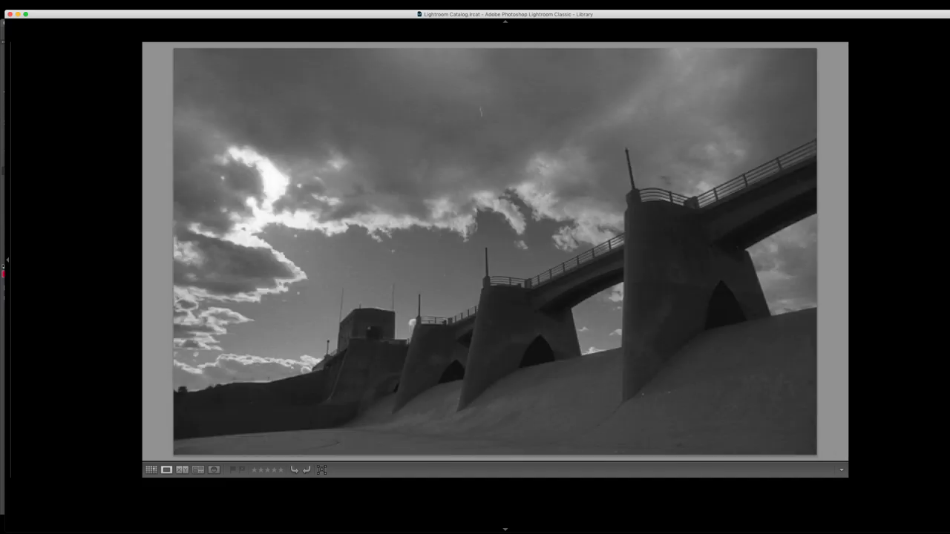
key("Right")
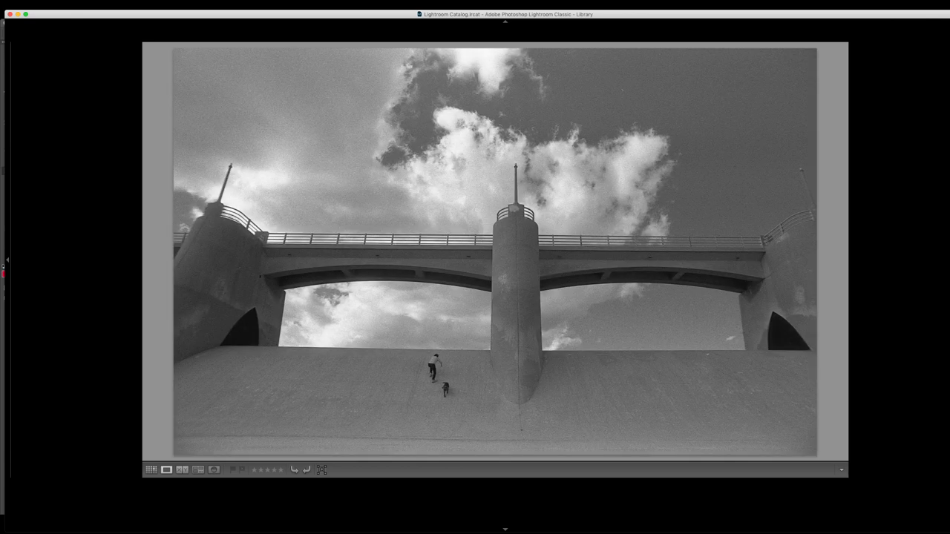
key("Right")
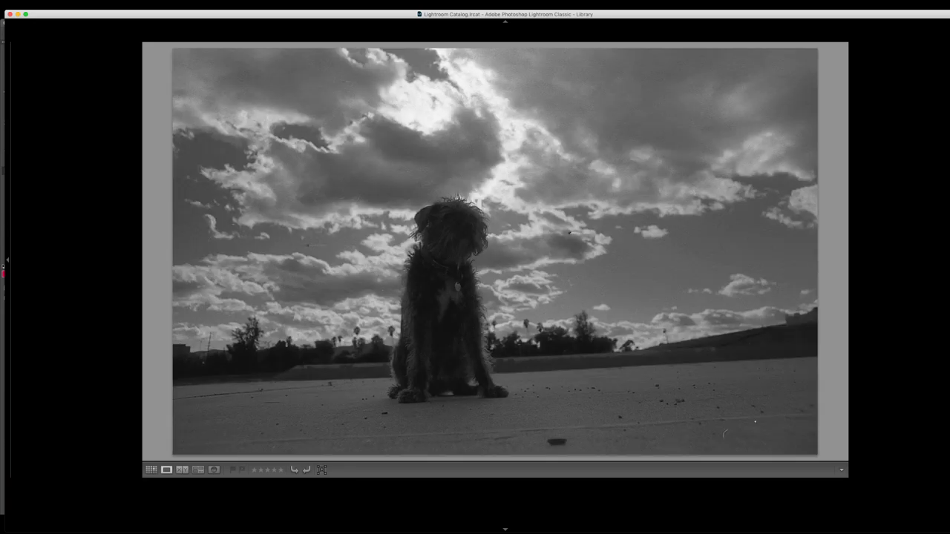
key("Right")
key("Right")
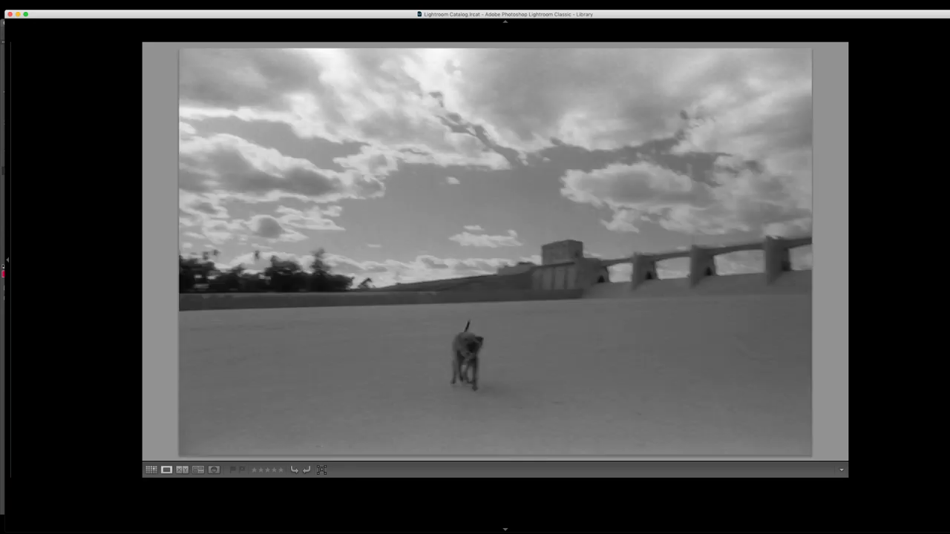
key("Right")
key("Right")
key("Right")
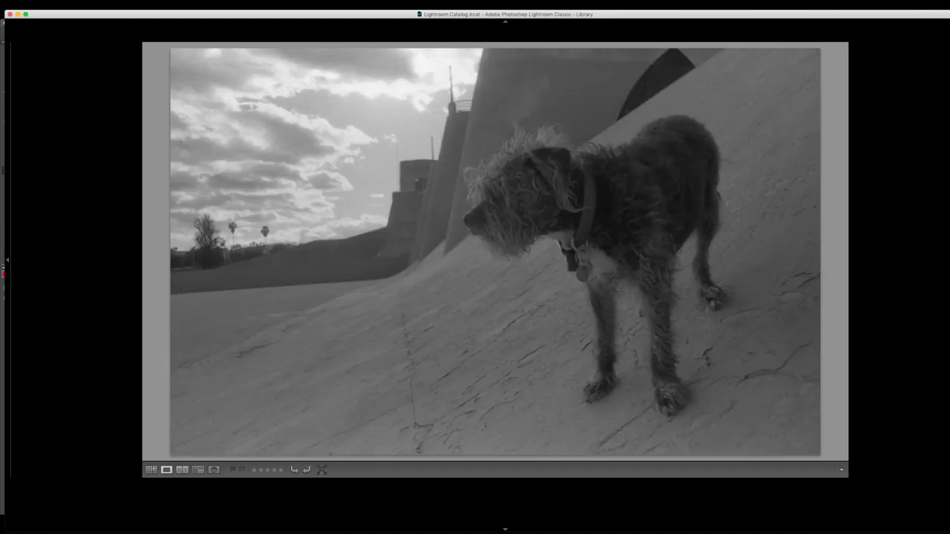
key("Right")
key("Right")
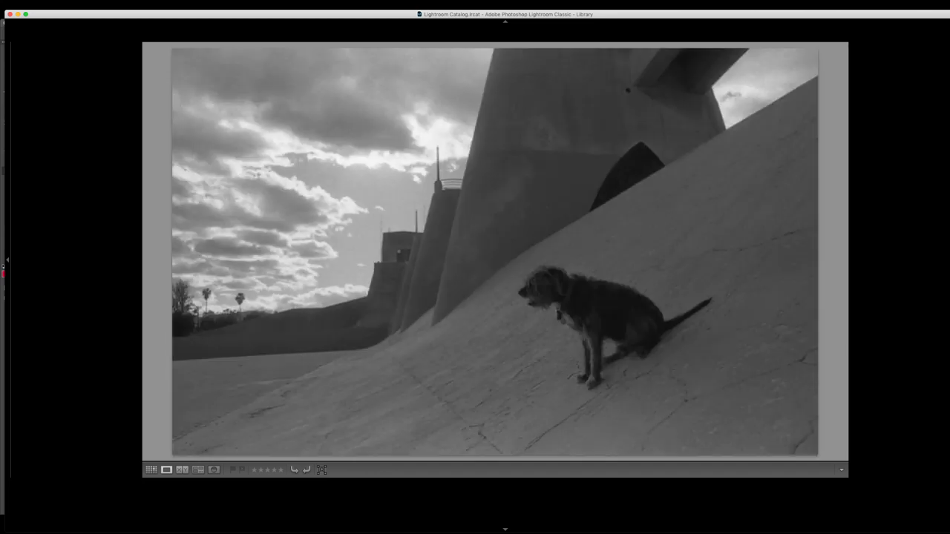
key("Right")
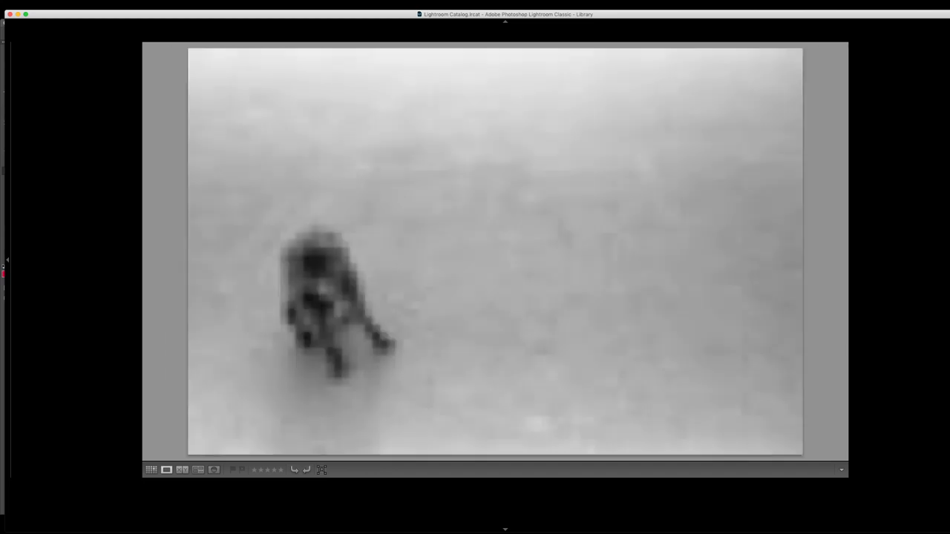
key("Right")
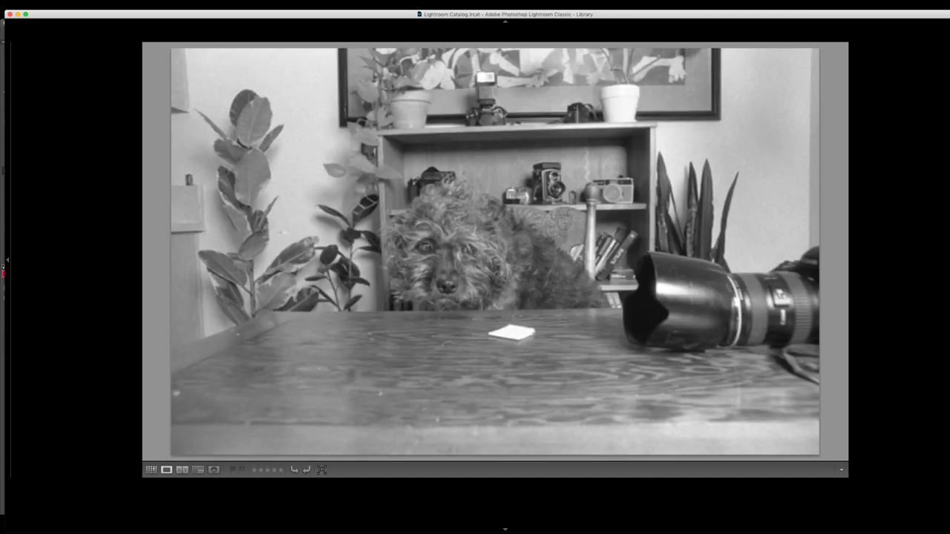
key("Right")
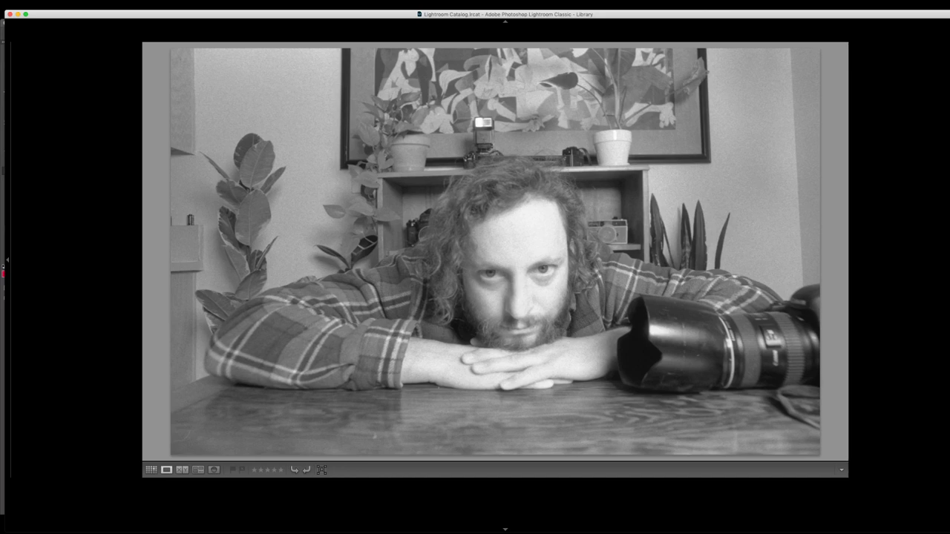
key("Left")
key("Left")
key("g")
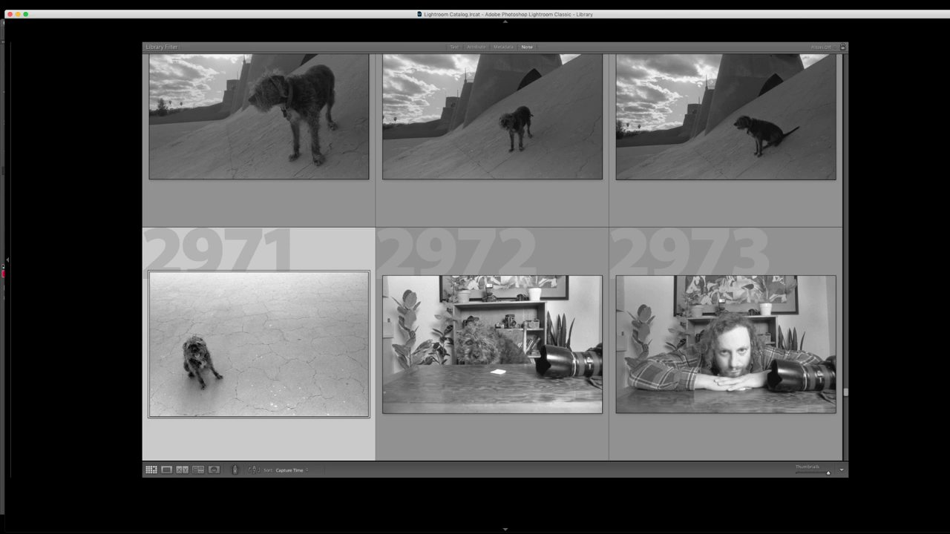
Browse further through the library grid to examine the portraits and the square family photos with light leaks.
key("Down")
key("Down")
key("Down")
key("Down")
key("Down")
key("Down")
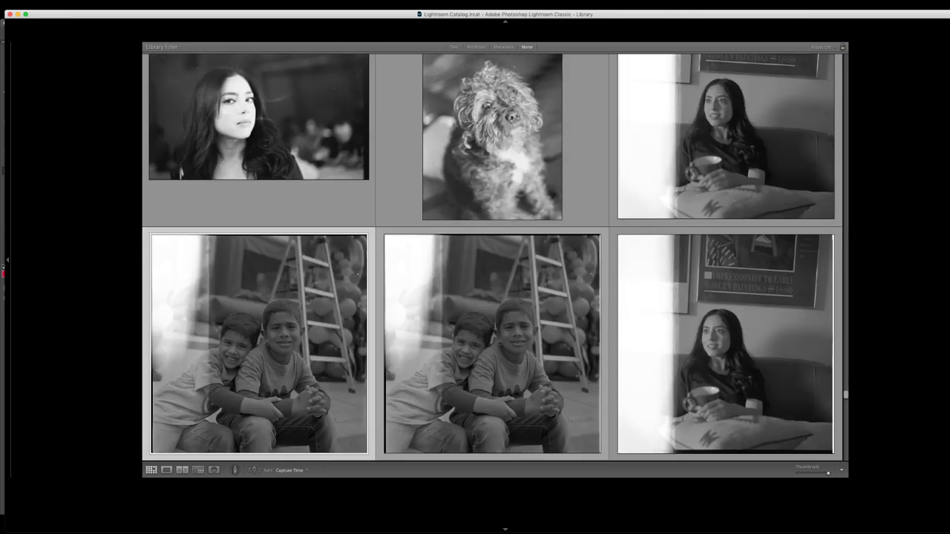
scroll(492, 257, "down", 3)
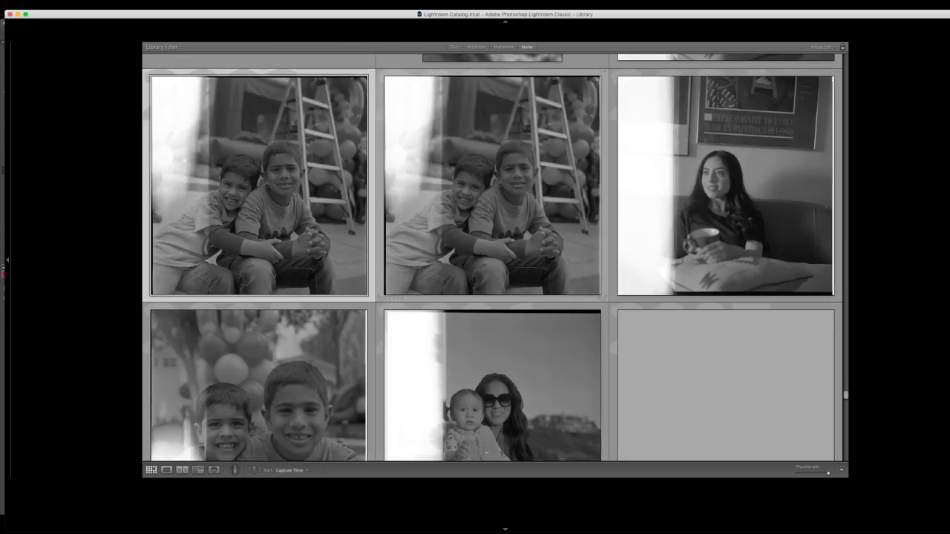
scroll(492, 258, "down", 1)
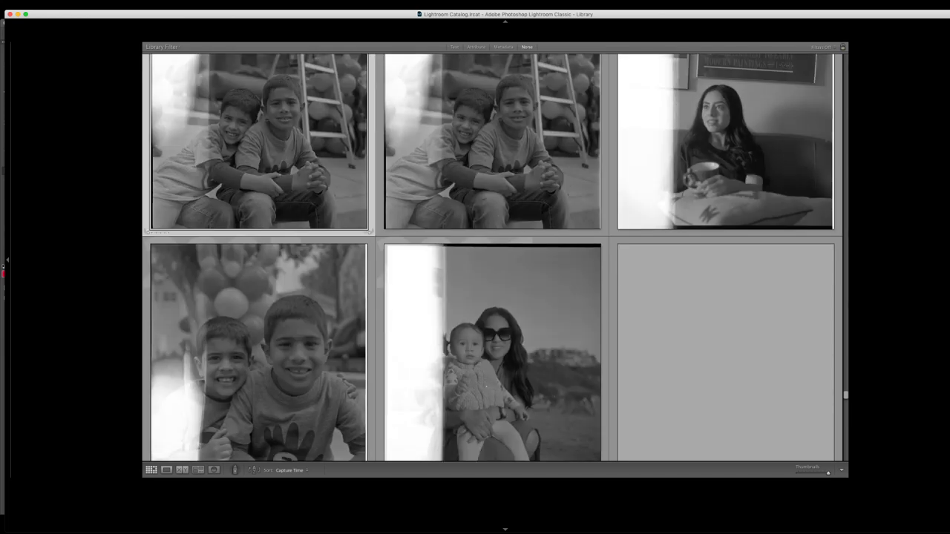
scroll(492, 257, "down", 3)
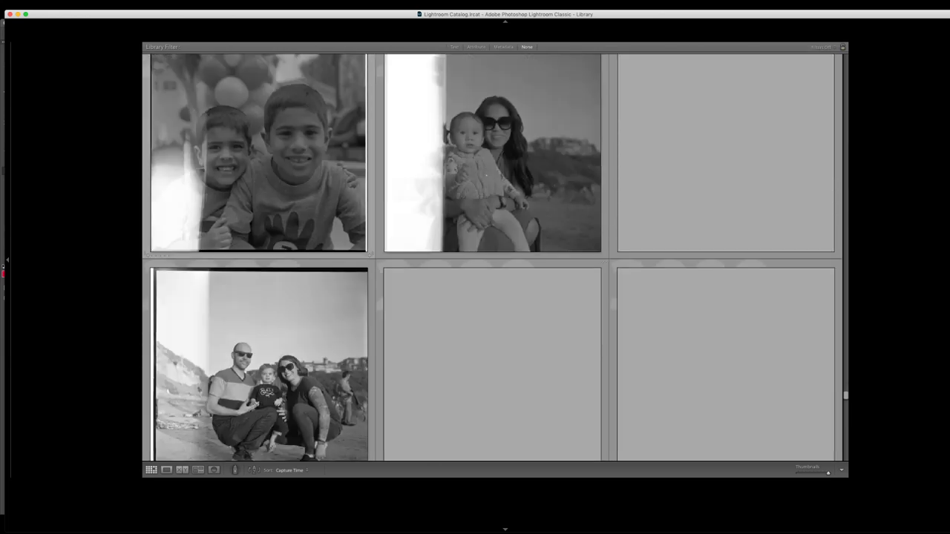
scroll(492, 258, "down", 1)
scroll(492, 258, "down", 1)
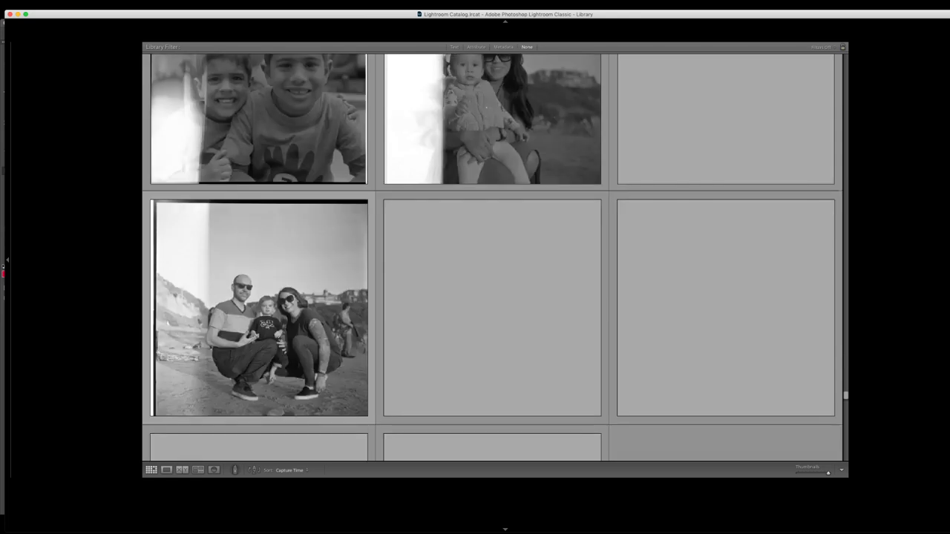
scroll(492, 257, "down", 3)
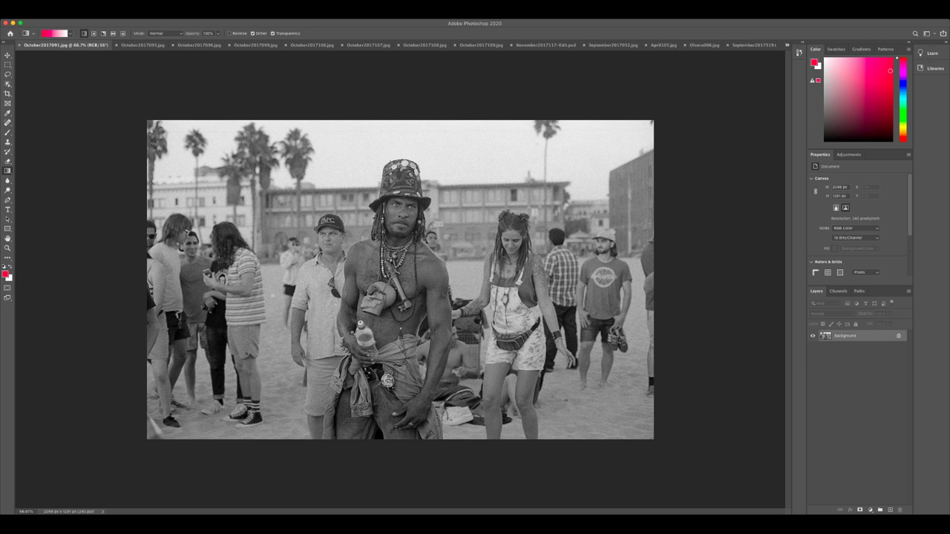
Add a new layer above the background of October2017091.jpg and ready the Brush with a red foreground color.
key("b")
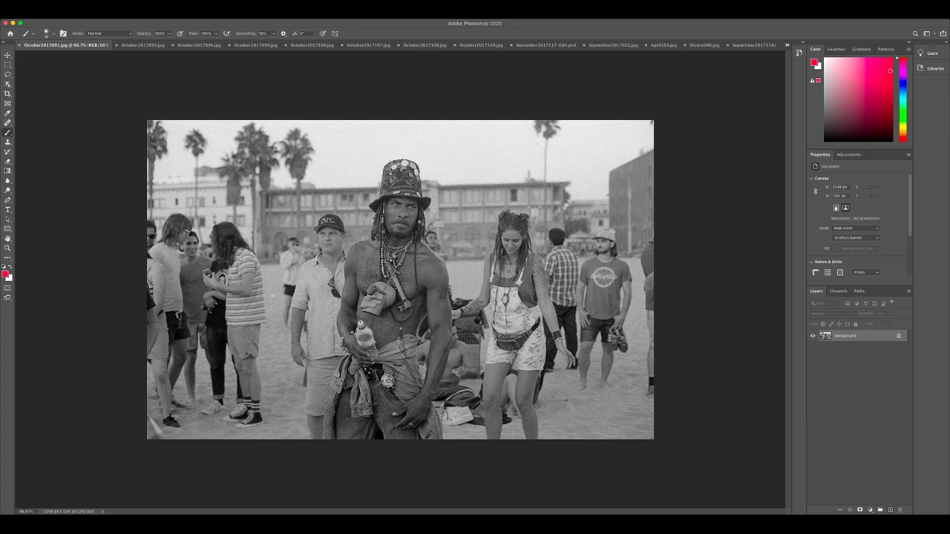
key("alt+shift+super+n")
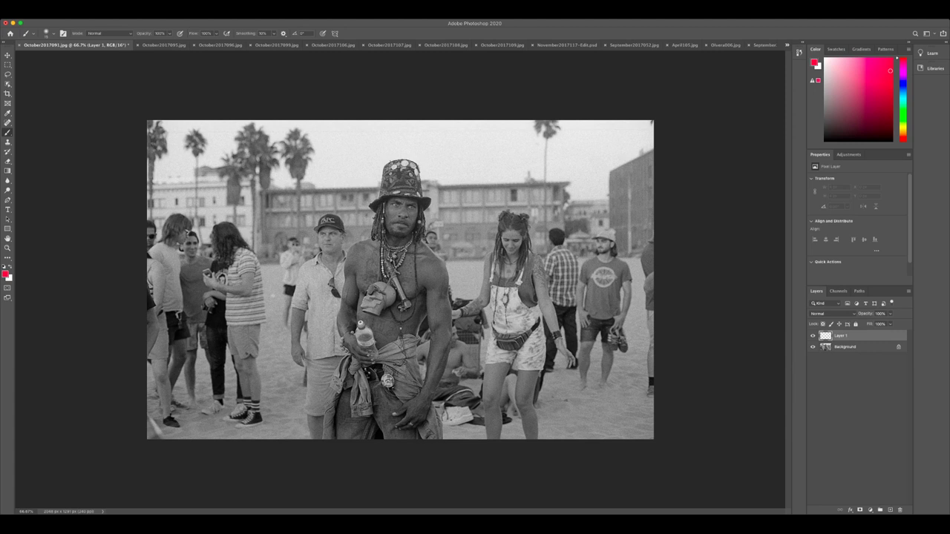
key("i")
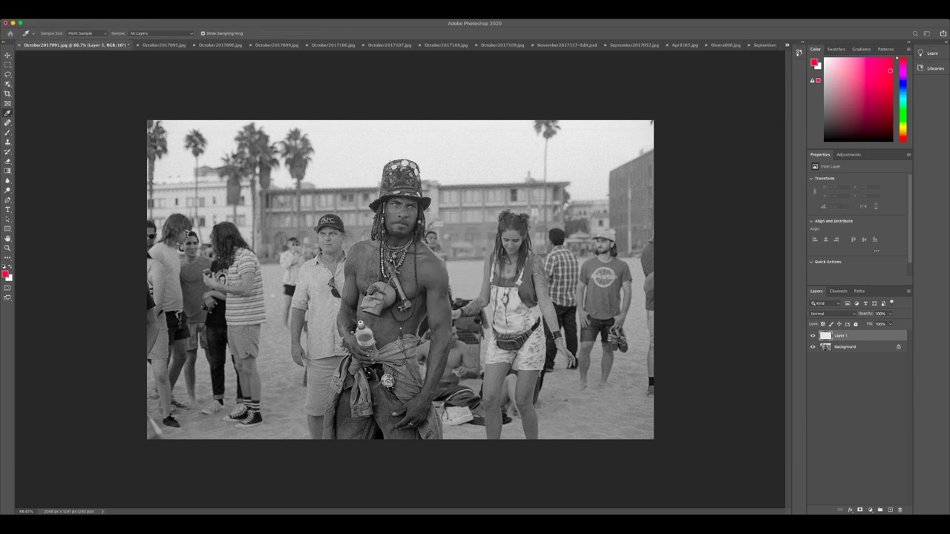
key("b")
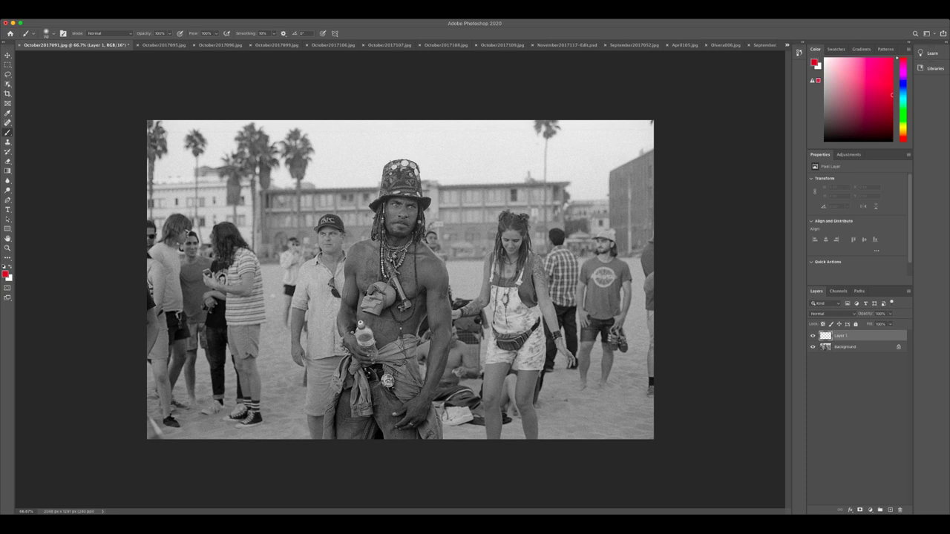
Try a red outline around the hatted man's head, undo it, and dab soft red spots over six background people's heads.
mouse_move(362, 236)
left_mouse_down()
mouse_move(442, 175)
mouse_move(440, 239)
left_mouse_up()
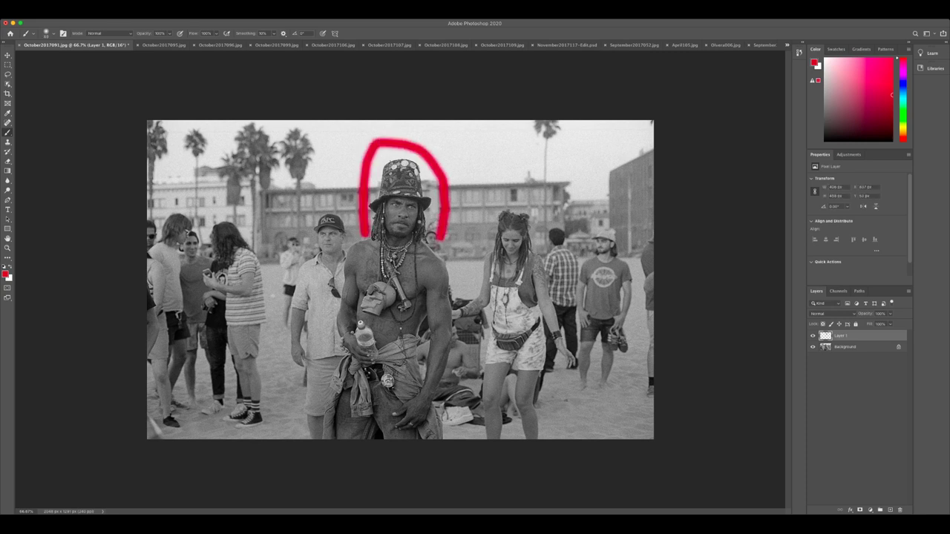
key("super+z")
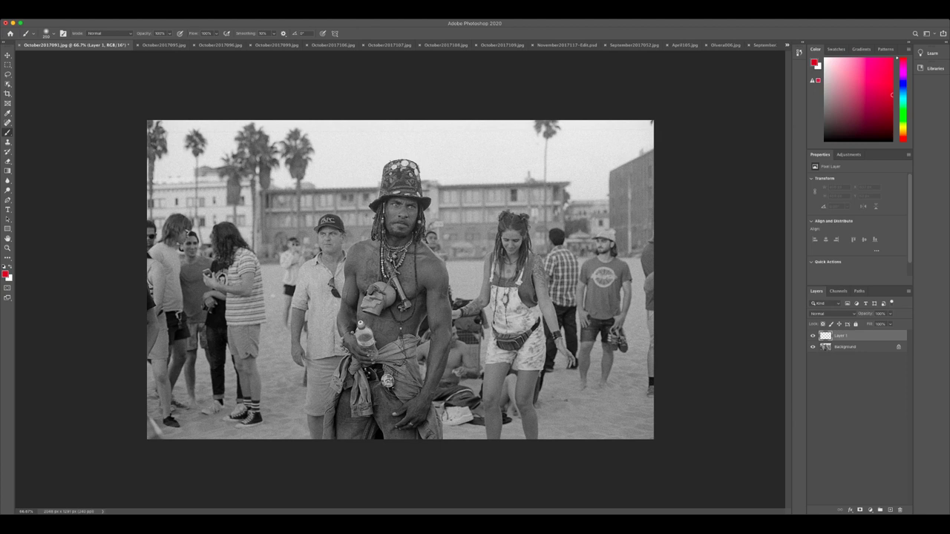
left_click(327, 233)
left_click(504, 236)
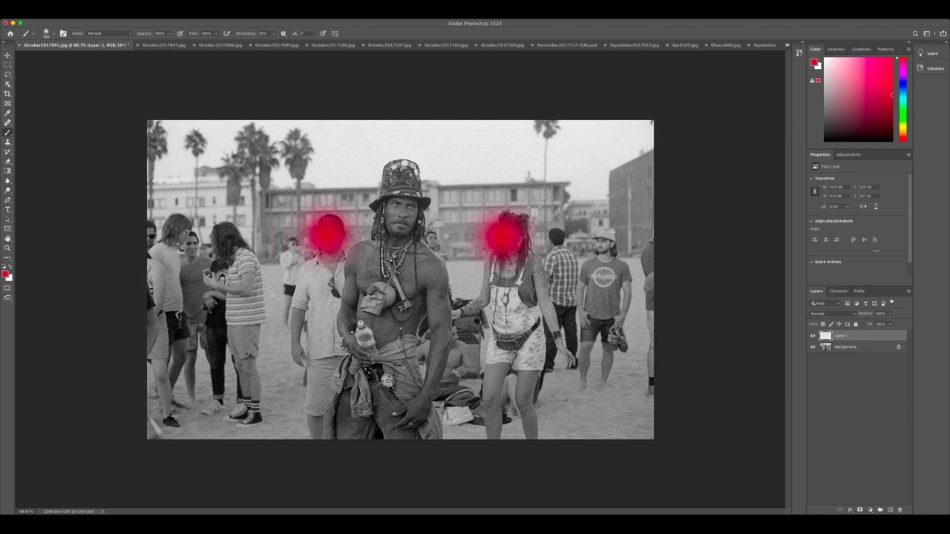
left_click(556, 237)
left_click(604, 241)
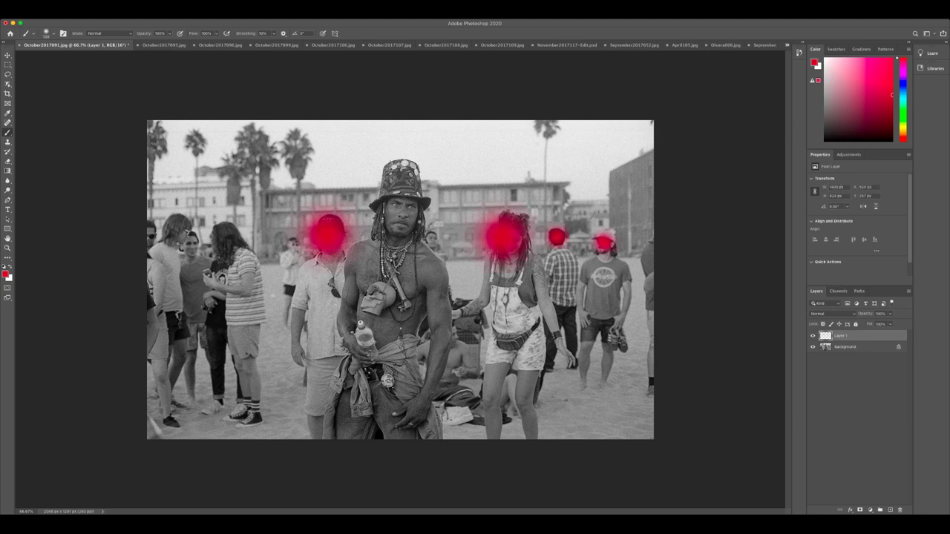
left_click(224, 236)
left_click(179, 230)
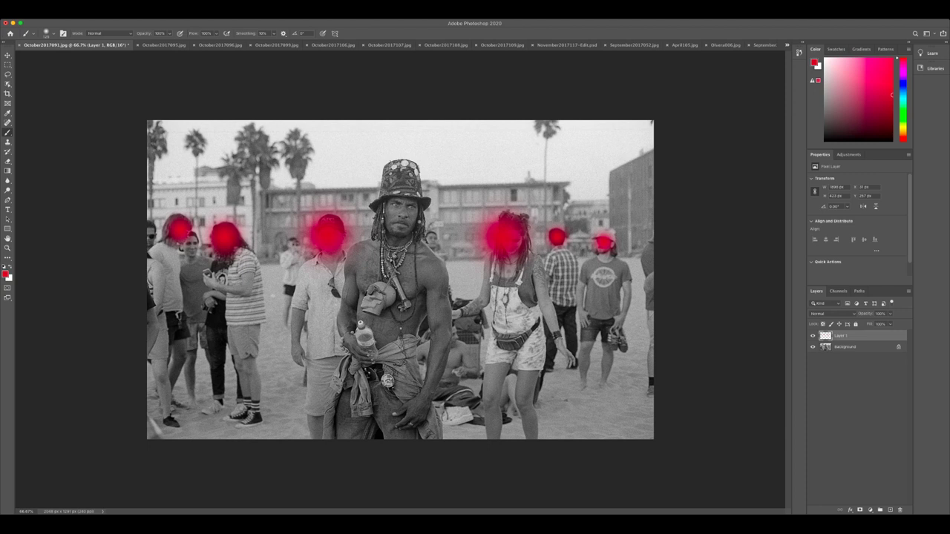
Open October2017095.jpg and paint thick red strokes over the distracting background people on both sides of the couple.
left_click(161, 45)
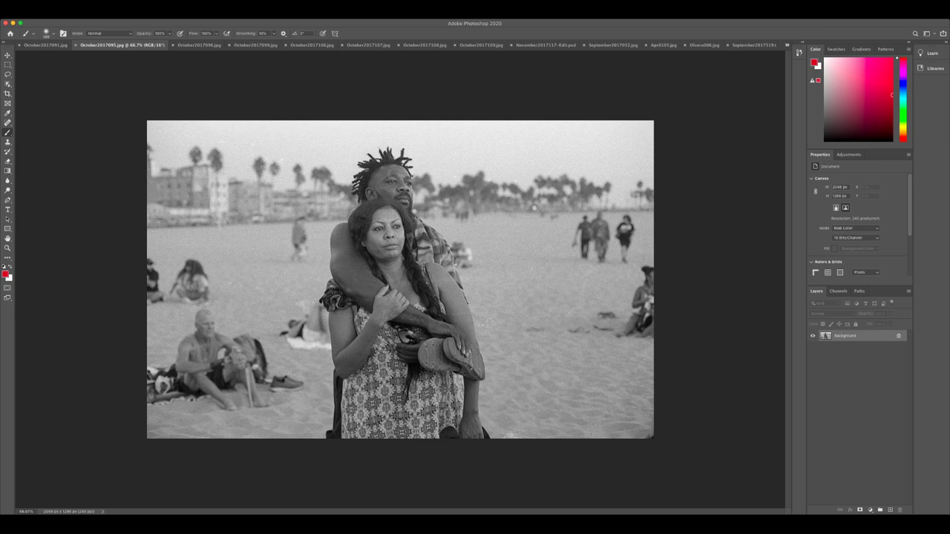
left_click_drag(643, 266, 639, 347)
left_click_drag(583, 221, 629, 224)
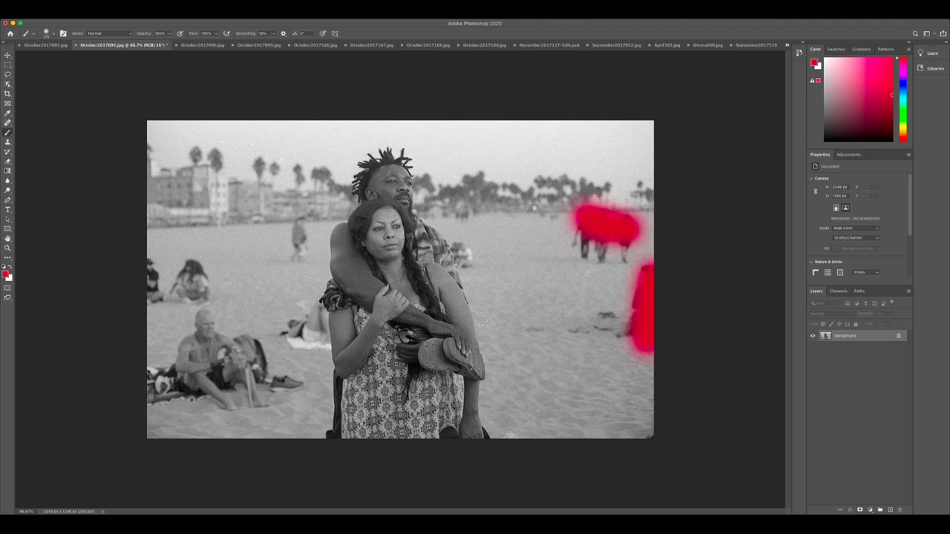
left_click_drag(299, 215, 301, 271)
mouse_move(209, 313)
left_mouse_down()
mouse_move(223, 419)
mouse_move(184, 364)
left_mouse_up()
left_click_drag(190, 253, 185, 298)
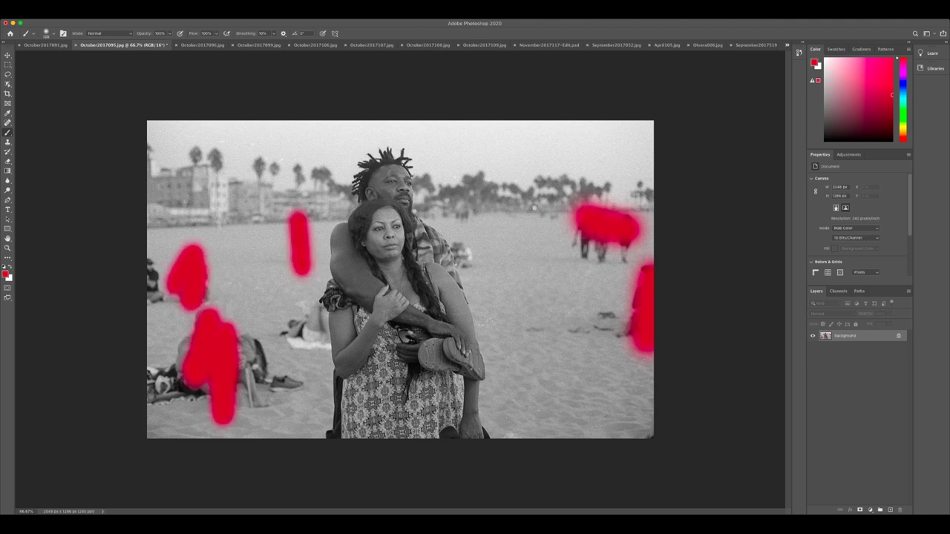
left_click_drag(155, 253, 153, 300)
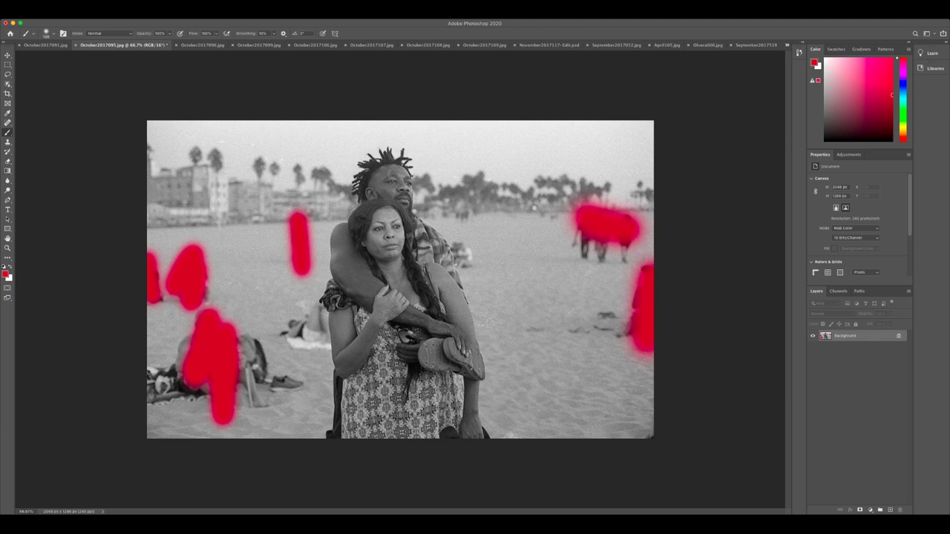
Try a red outline around the embracing couple and undo it.
mouse_move(334, 348)
left_mouse_down()
mouse_move(366, 152)
mouse_move(376, 137)
mouse_move(452, 157)
mouse_move(464, 405)
left_mouse_up()
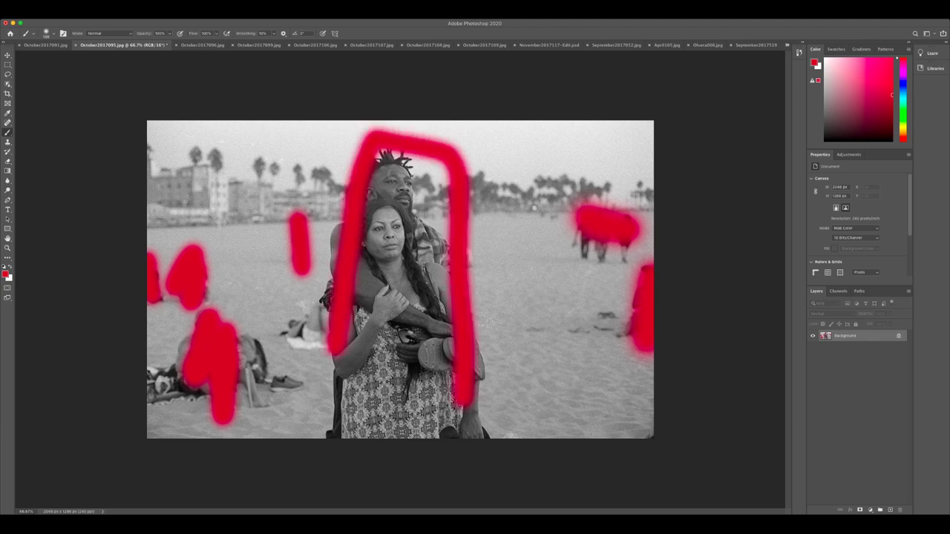
key("ctrl+z")
key("ctrl+shift+z")
key("ctrl+z")
On a new layer in October2017096.jpg, undo a trial line along the raised arms and paint red bars over three background faces.
key("ctrl+Tab")
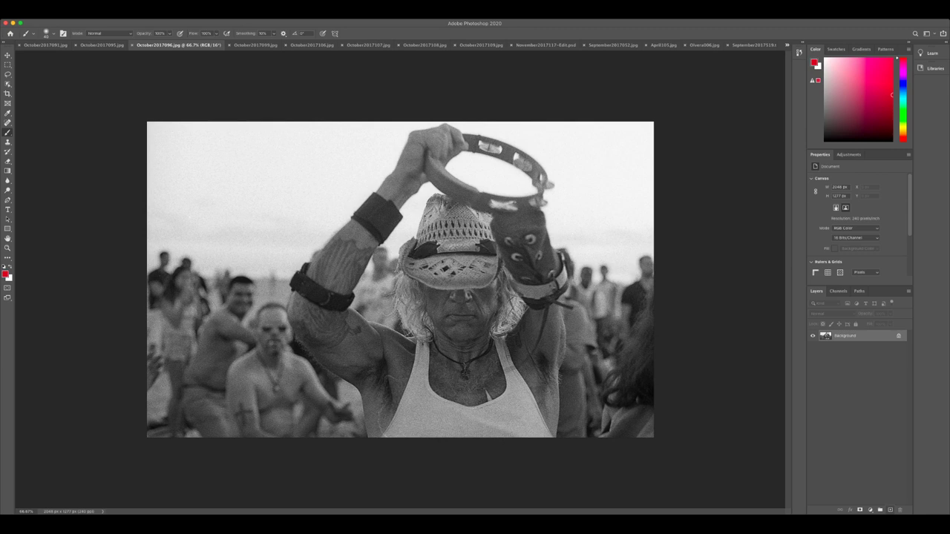
left_click(890, 510)
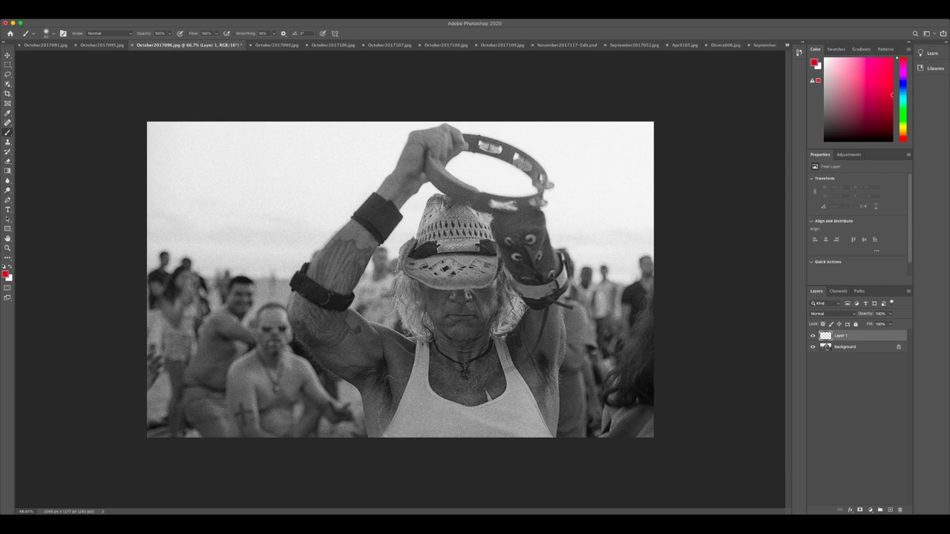
mouse_move(149, 249)
left_mouse_down()
mouse_move(272, 308)
mouse_move(294, 301)
mouse_move(443, 123)
mouse_move(653, 301)
left_mouse_up()
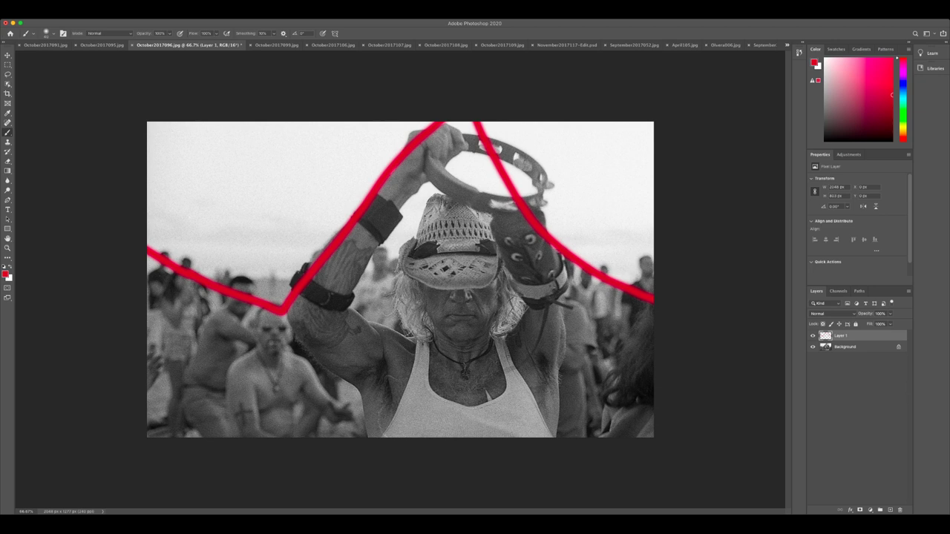
key("ctrl+z")
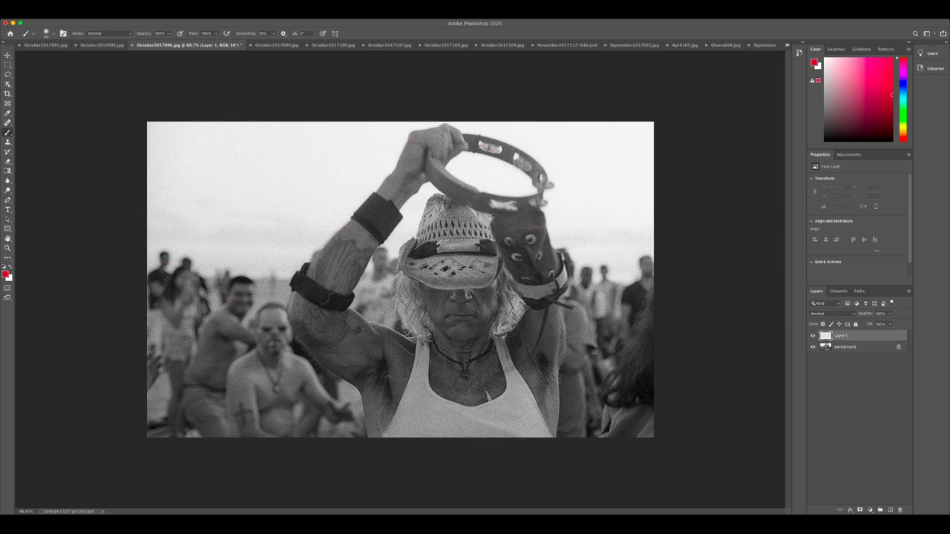
mouse_move(230, 294)
left_mouse_down()
mouse_move(266, 294)
mouse_move(289, 325)
left_mouse_up()
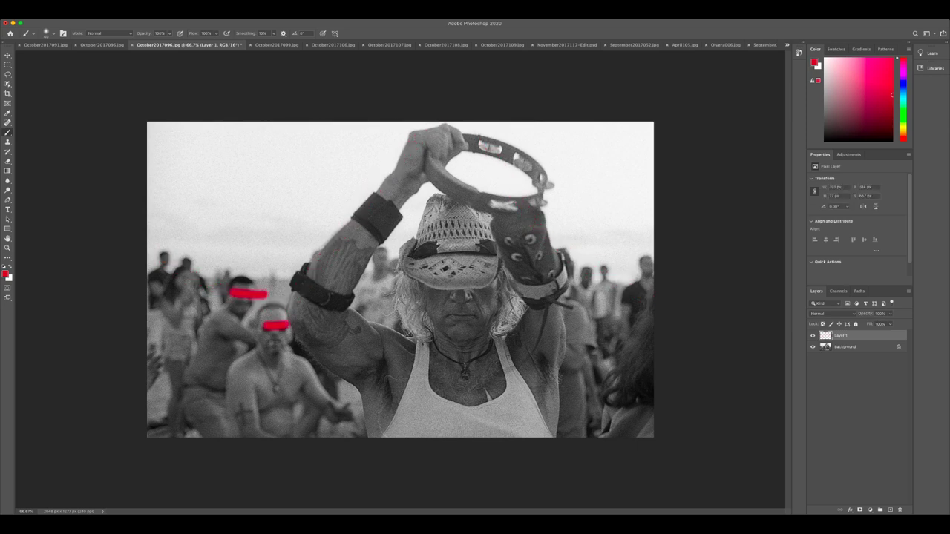
left_click_drag(180, 283, 200, 288)
Try a tighter crop that cuts into the raised tambourine and trims the photo's right edge.
key("c")
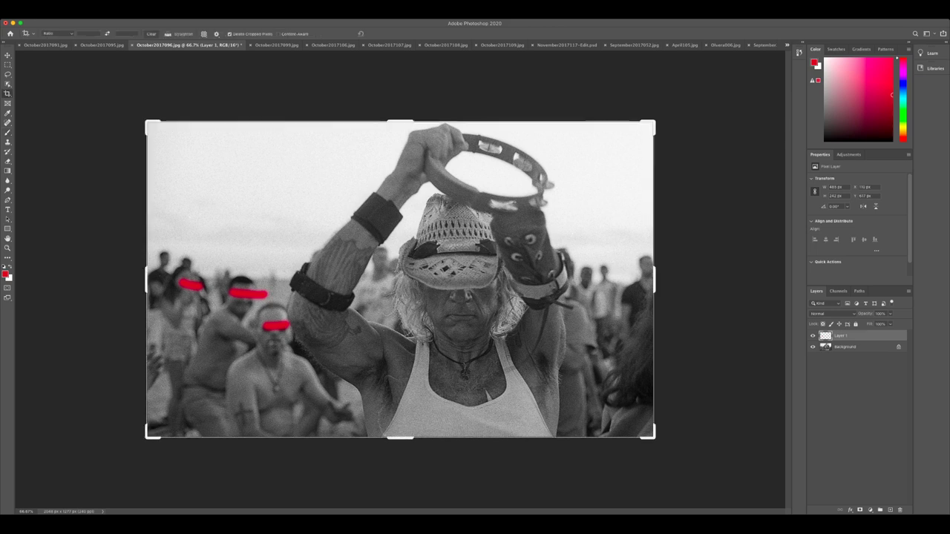
left_click_drag(400, 297, 420, 283)
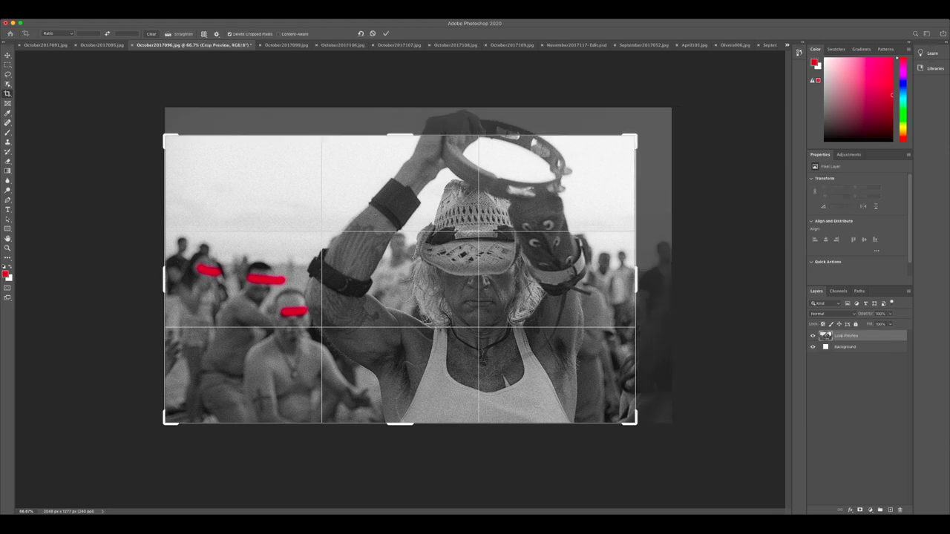
key("Return")
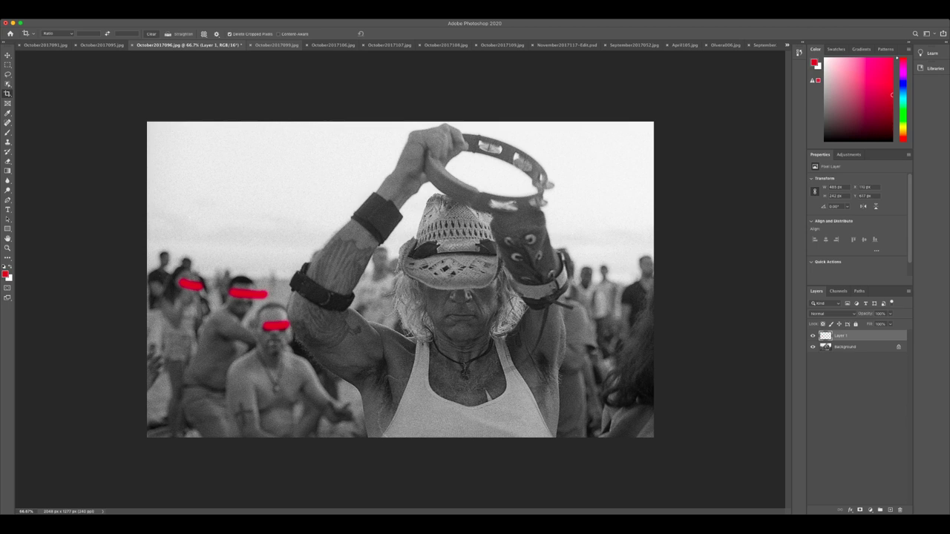
On a new layer in October2017099.jpg, paint red lines tracing the arms and circling the man's face, and hide that layer.
left_click(277, 45)
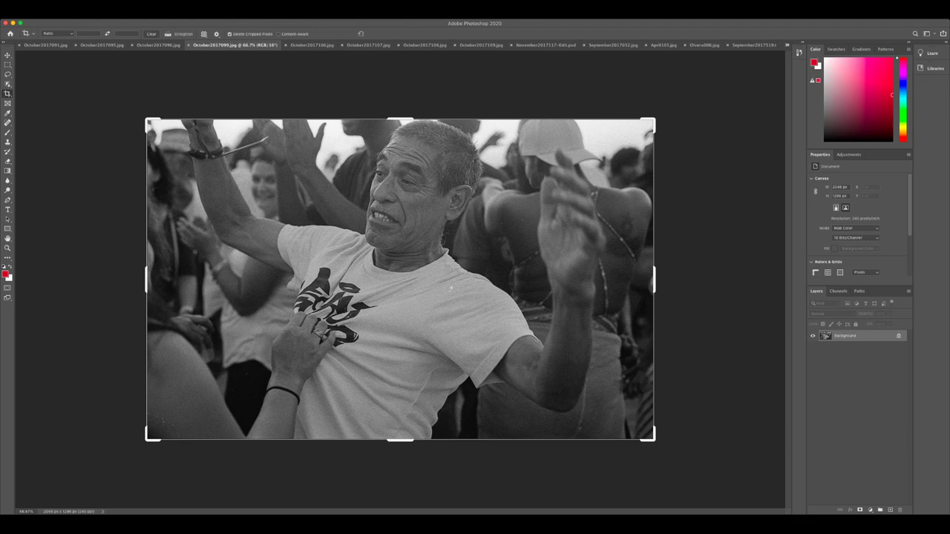
left_click(890, 509)
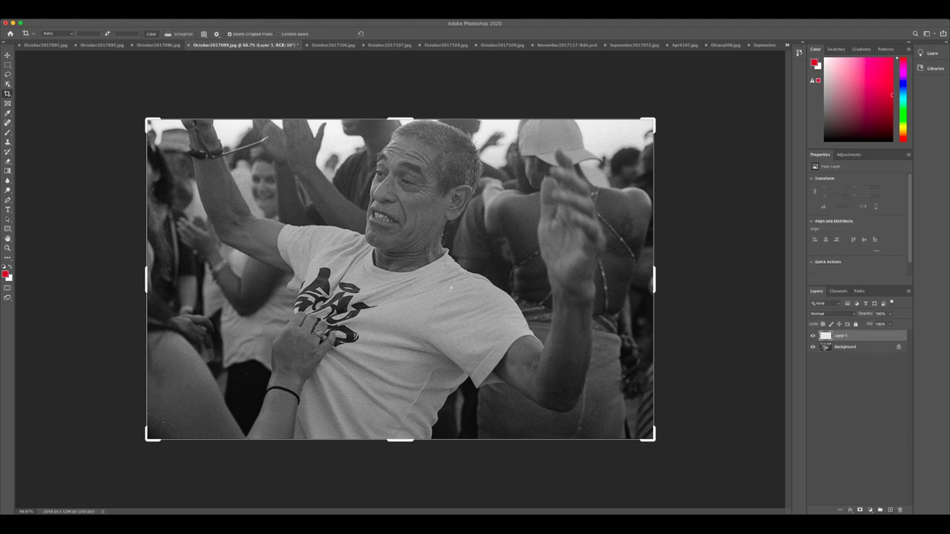
key("b")
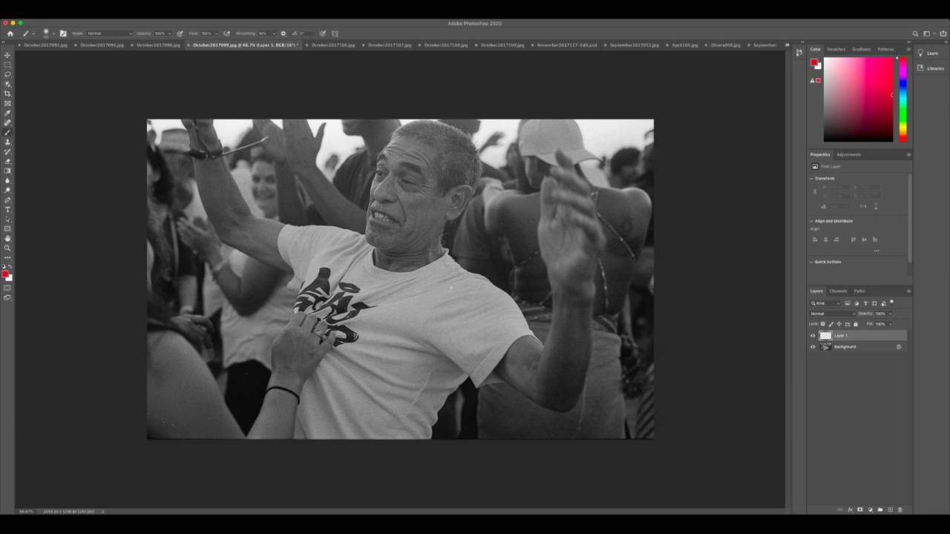
mouse_move(148, 256)
left_mouse_down()
mouse_move(245, 424)
mouse_move(375, 259)
left_mouse_up()
mouse_move(185, 120)
left_mouse_down()
mouse_move(285, 265)
mouse_move(410, 273)
left_mouse_up()
mouse_move(552, 204)
left_mouse_down()
mouse_move(572, 412)
mouse_move(417, 214)
left_mouse_up()
mouse_move(397, 248)
left_mouse_down()
mouse_move(397, 139)
mouse_move(475, 201)
mouse_move(341, 213)
left_mouse_up()
mouse_move(276, 129)
left_mouse_down()
mouse_move(368, 230)
mouse_move(259, 132)
mouse_move(291, 208)
left_mouse_up()
mouse_move(570, 187)
left_mouse_down()
mouse_move(532, 202)
mouse_move(464, 182)
left_mouse_up()
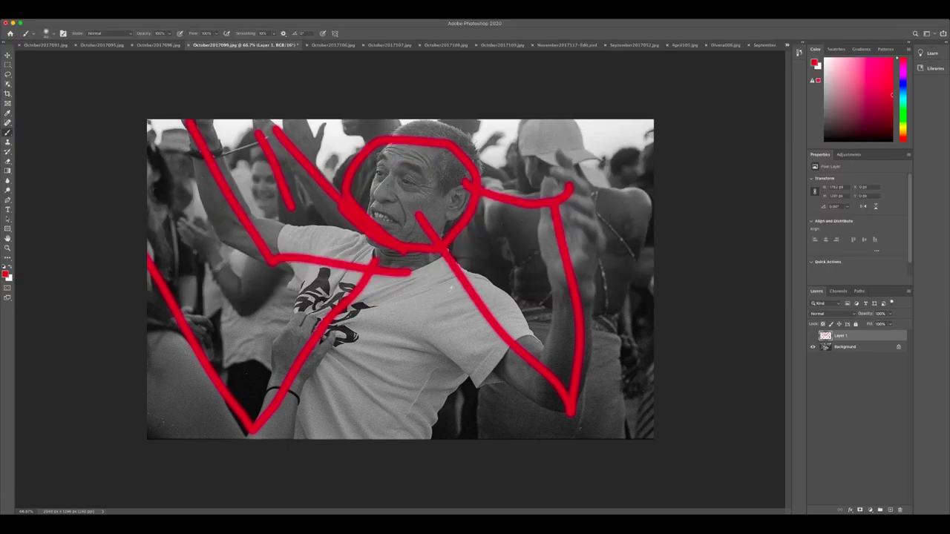
key("ctrl+comma")
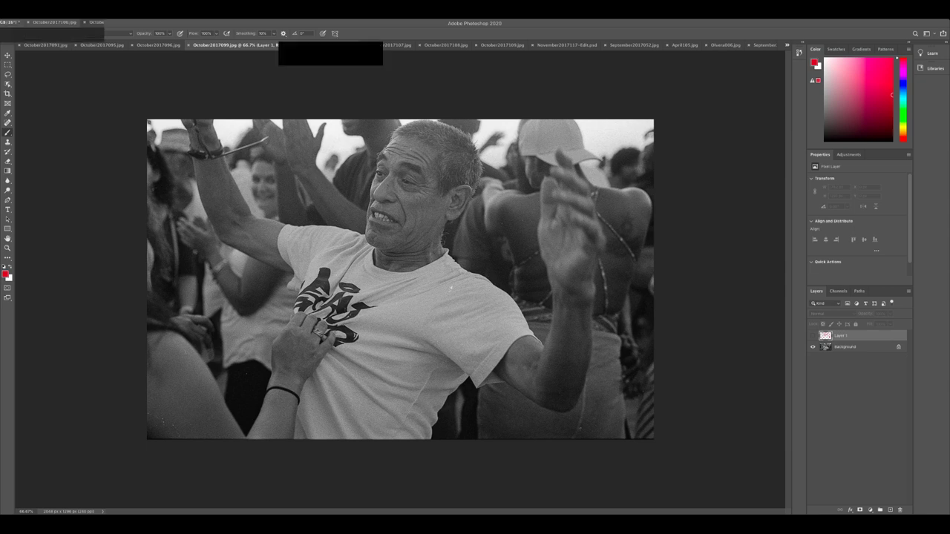
On a new layer in October2017106.jpg, paint a red stroke along the blurred foreground object at the photo's lower edge.
left_click(333, 44)
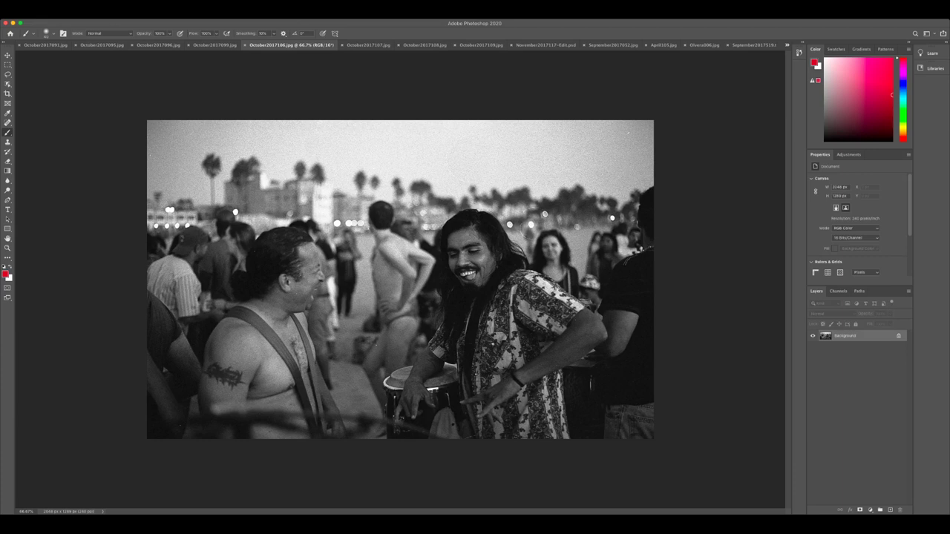
mouse_move(187, 430)
left_mouse_down()
mouse_move(366, 420)
mouse_move(403, 434)
left_mouse_up()
key("ctrl+z")
left_click(890, 510)
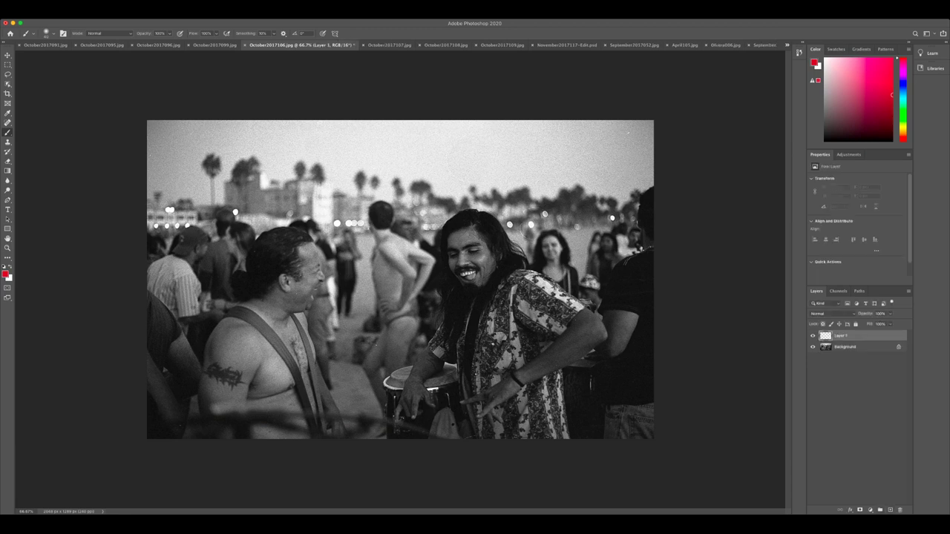
left_click_drag(186, 418, 397, 437)
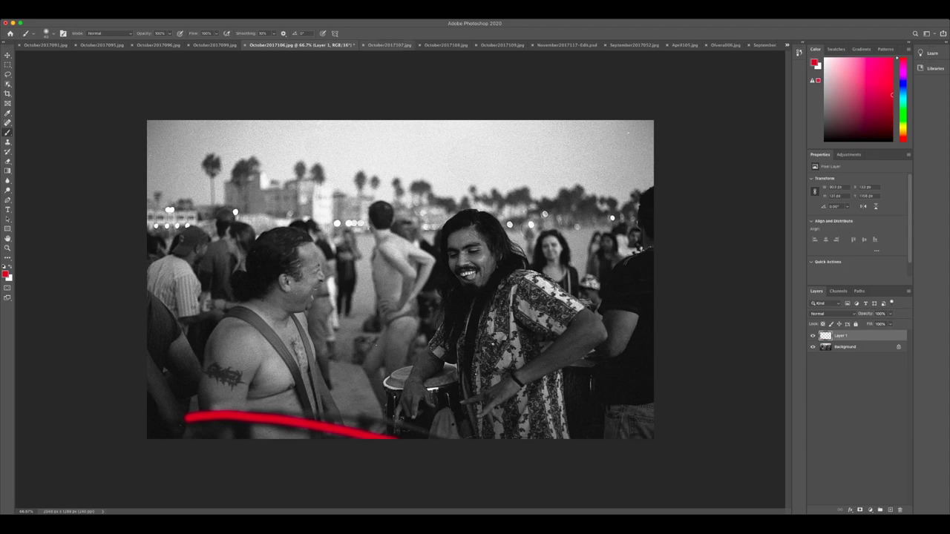
On a new layer in October2017107.jpg, undo a trial circle around the smiling man and paint a red diagonal across the heads.
left_click(389, 44)
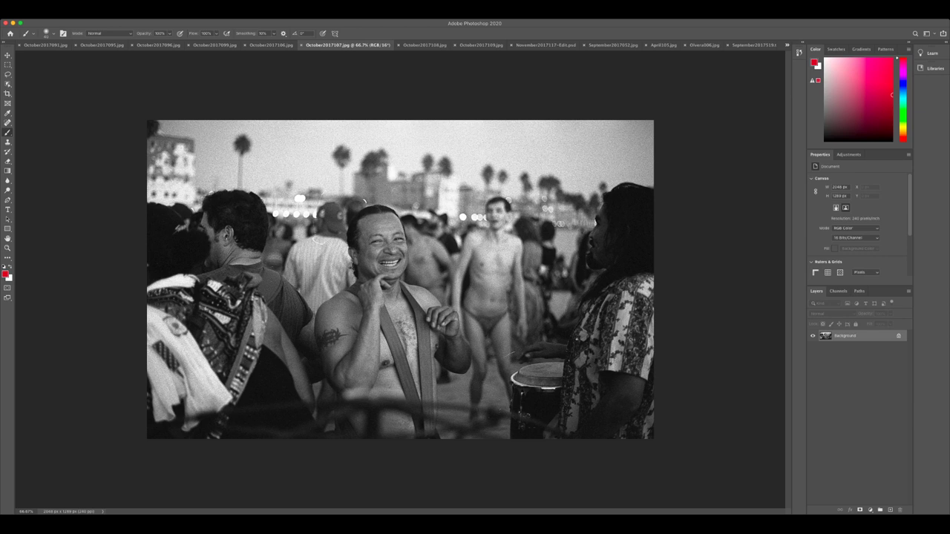
left_click(890, 510)
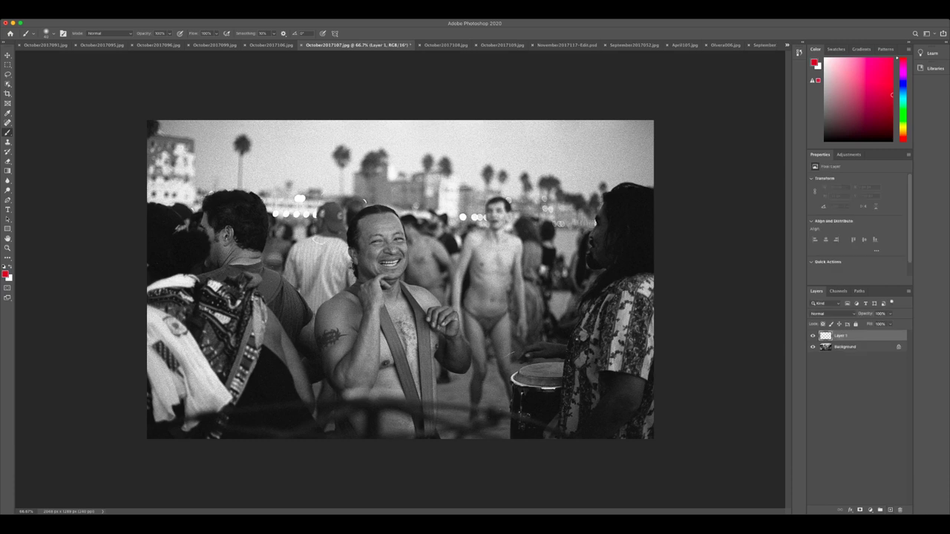
mouse_move(387, 195)
left_mouse_down()
mouse_move(394, 303)
mouse_move(380, 183)
mouse_move(347, 176)
left_mouse_up()
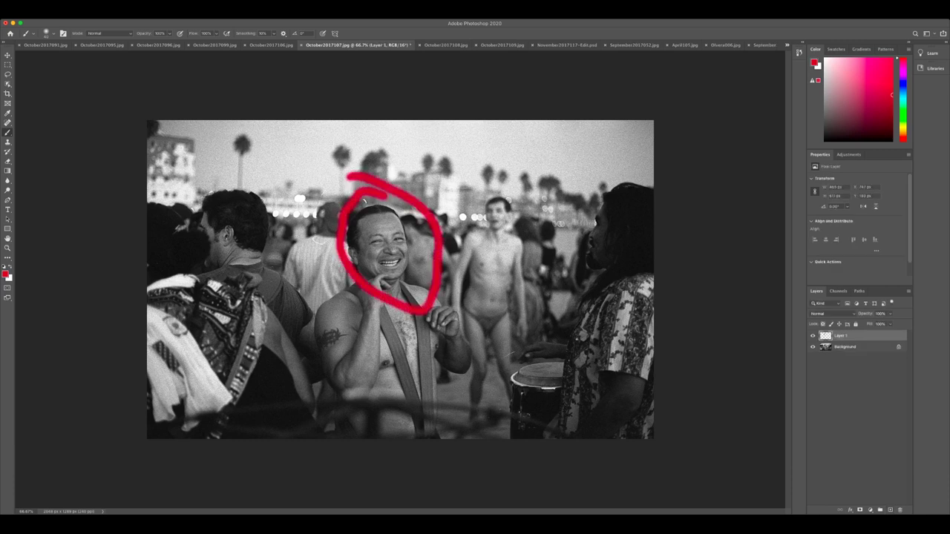
key("super+z")
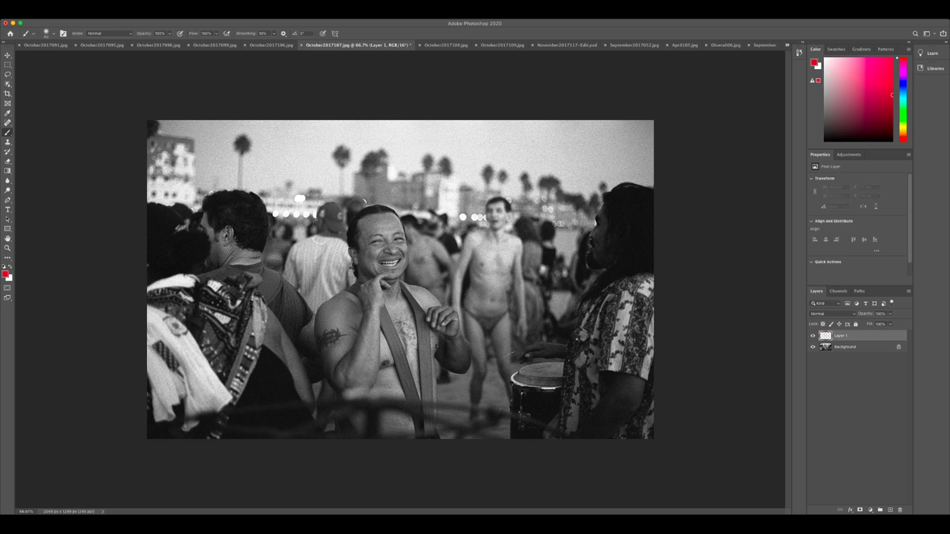
left_click_drag(144, 191, 657, 266)
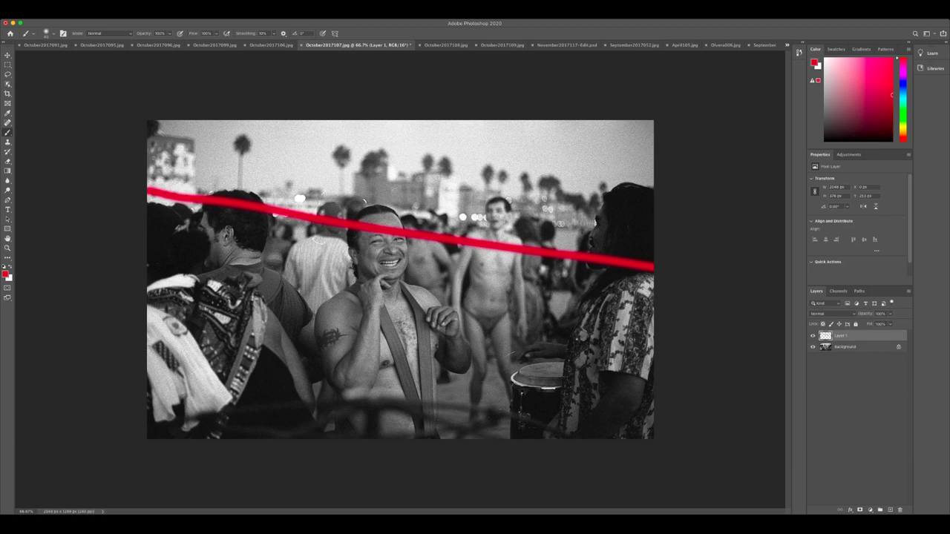
Replace the red diagonal with a flatter line across the heads, then circle the drummer's face with a stroke toward the standing man.
key("super+z")
left_click_drag(159, 199, 655, 231)
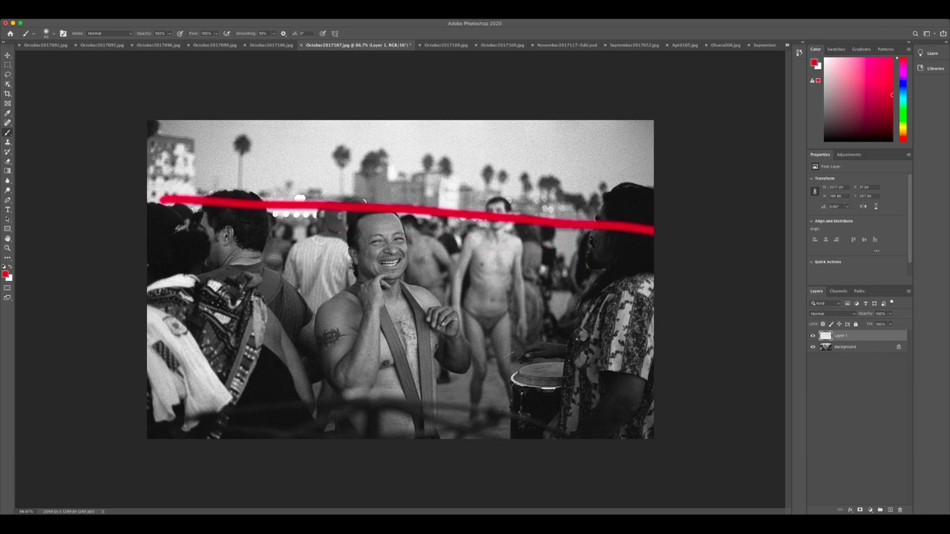
mouse_move(590, 211)
left_mouse_down()
mouse_move(574, 253)
mouse_move(596, 211)
mouse_move(499, 232)
left_mouse_up()
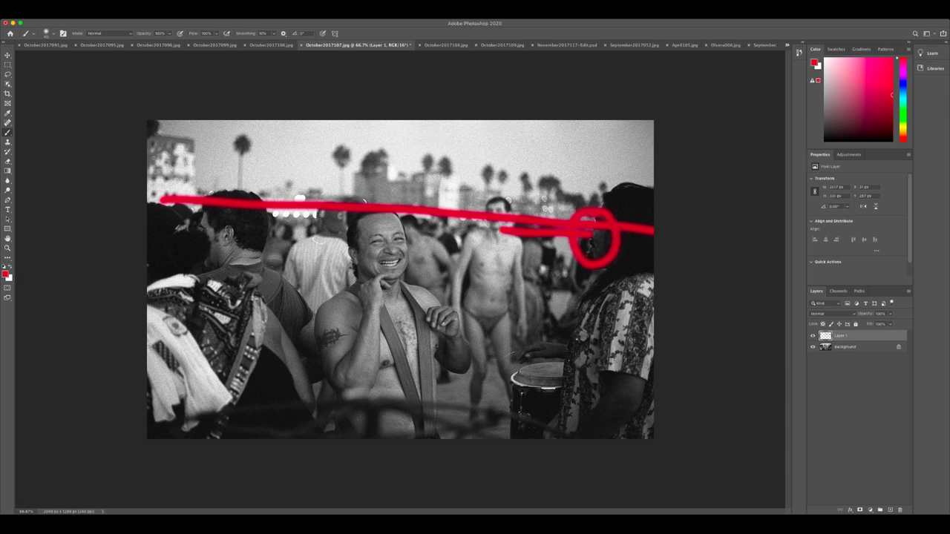
Paint red circles around the heads of the four main men in October2017107.jpg and hide that layer.
mouse_move(219, 265)
left_mouse_down()
mouse_move(195, 195)
mouse_move(273, 230)
mouse_move(211, 266)
left_mouse_up()
mouse_move(373, 296)
left_mouse_down()
mouse_move(383, 217)
mouse_move(378, 300)
mouse_move(376, 293)
left_mouse_up()
mouse_move(478, 276)
left_mouse_down()
mouse_move(499, 195)
mouse_move(512, 268)
mouse_move(483, 277)
left_mouse_up()
mouse_move(607, 282)
left_mouse_down()
mouse_move(581, 222)
mouse_move(625, 193)
mouse_move(650, 256)
mouse_move(604, 268)
left_mouse_up()
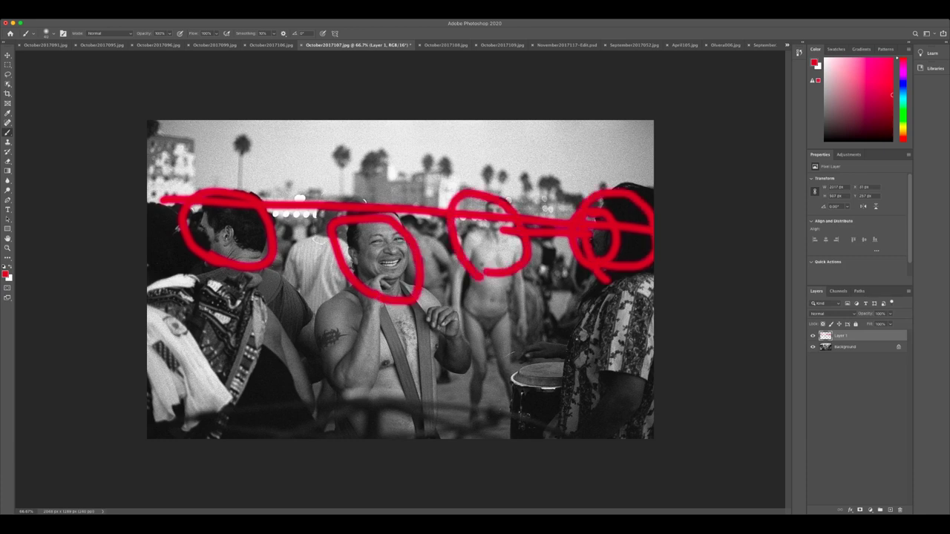
key("super+comma")
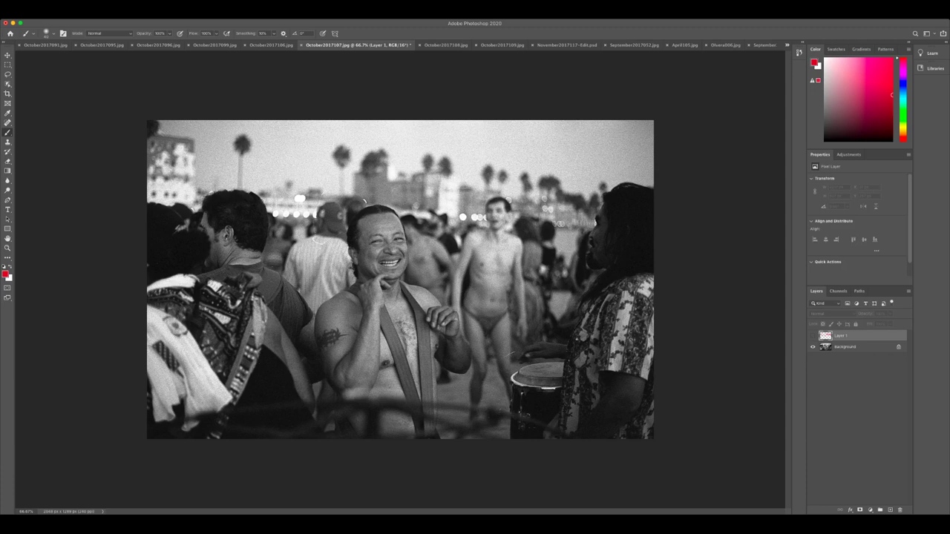
On another new layer, paint a red line linking the four men's gazes, circle the two heads farthest from the drummer, and hide the layer.
key("super+shift+alt+n")
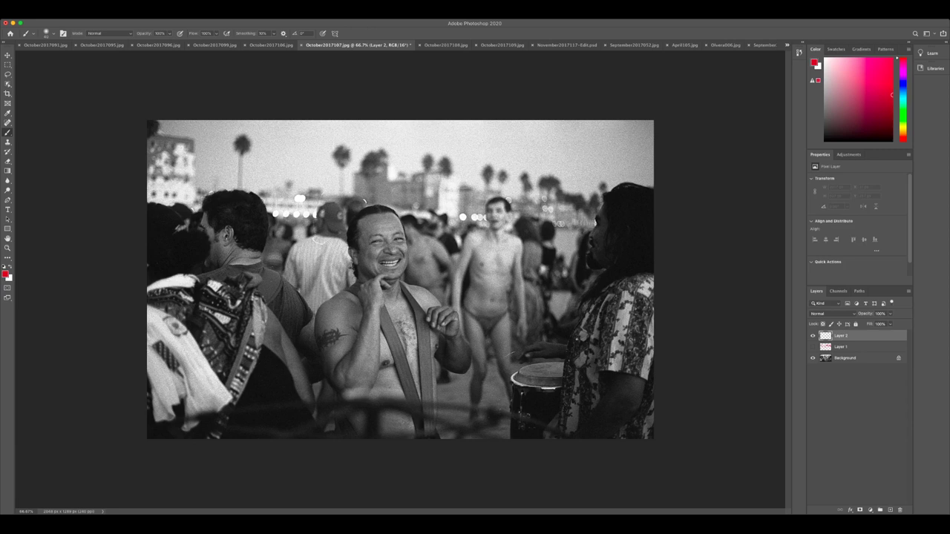
left_click_drag(603, 224, 497, 216)
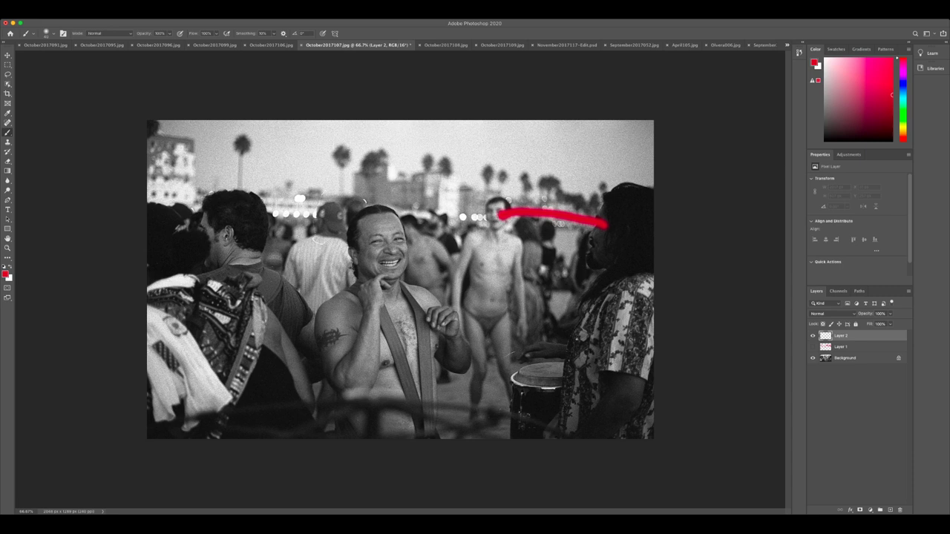
mouse_move(493, 216)
left_mouse_down()
mouse_move(400, 236)
mouse_move(355, 214)
mouse_move(344, 258)
mouse_move(397, 267)
mouse_move(415, 255)
mouse_move(402, 223)
mouse_move(302, 240)
mouse_move(272, 233)
mouse_move(253, 207)
mouse_move(220, 198)
mouse_move(203, 215)
mouse_move(201, 241)
mouse_move(242, 267)
mouse_move(276, 238)
left_mouse_up()
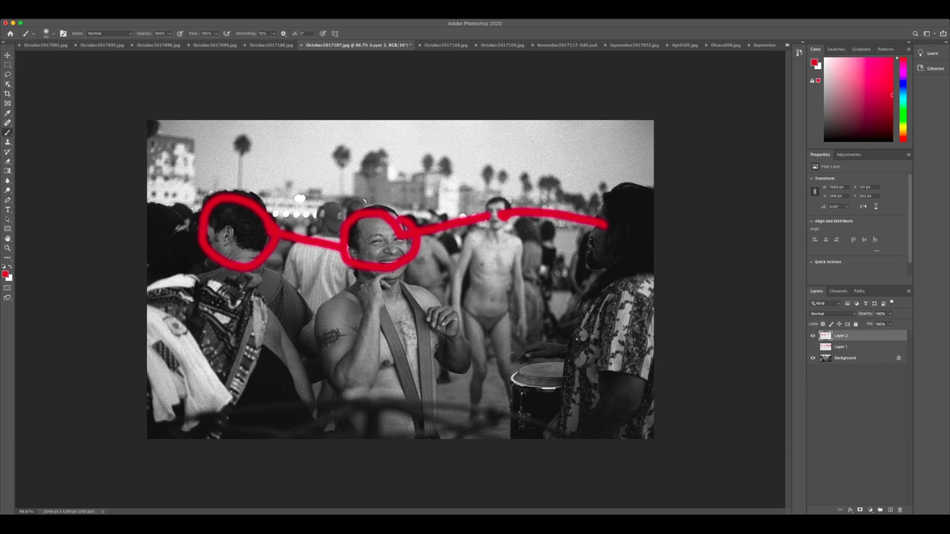
key("super+comma")
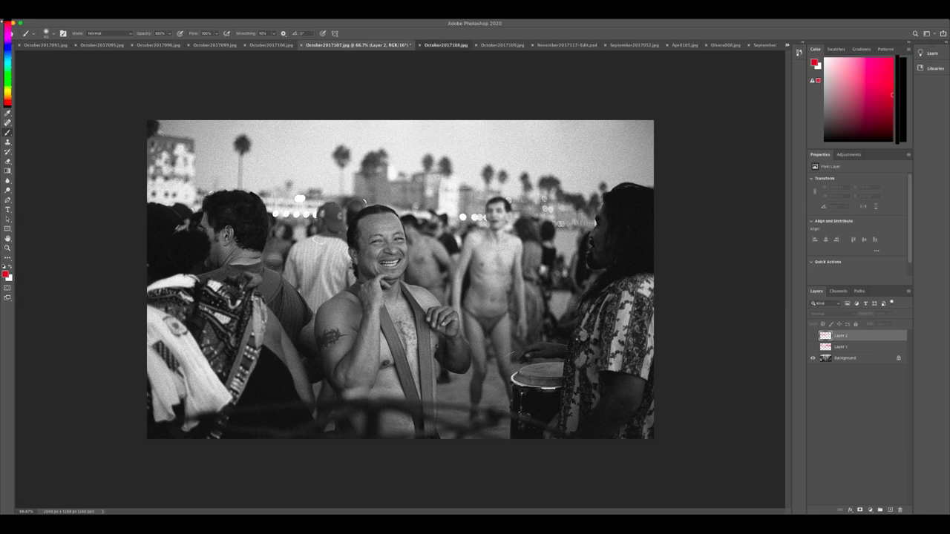
Add a new layer to October2017109.jpg and undo a trial red circle around the woman's hand holding the cloth.
left_click(445, 44)
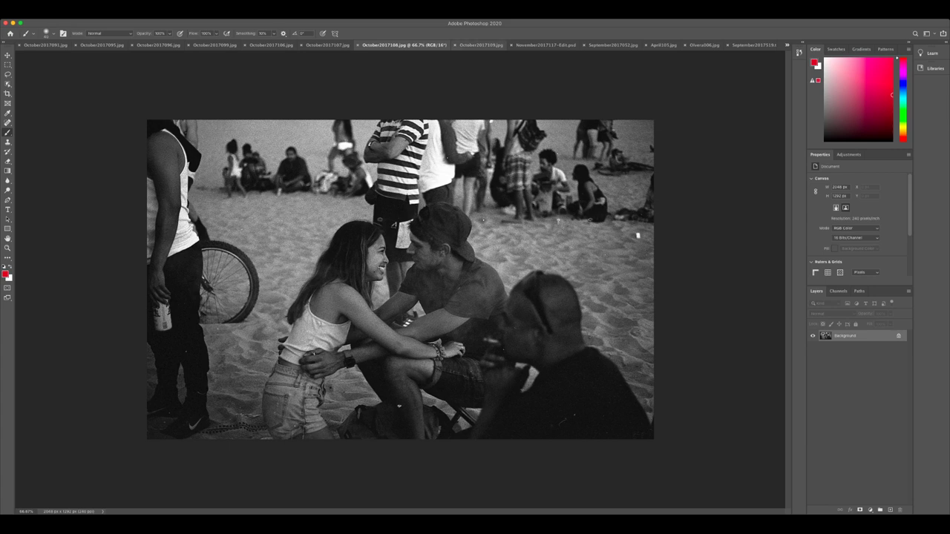
left_click(481, 45)
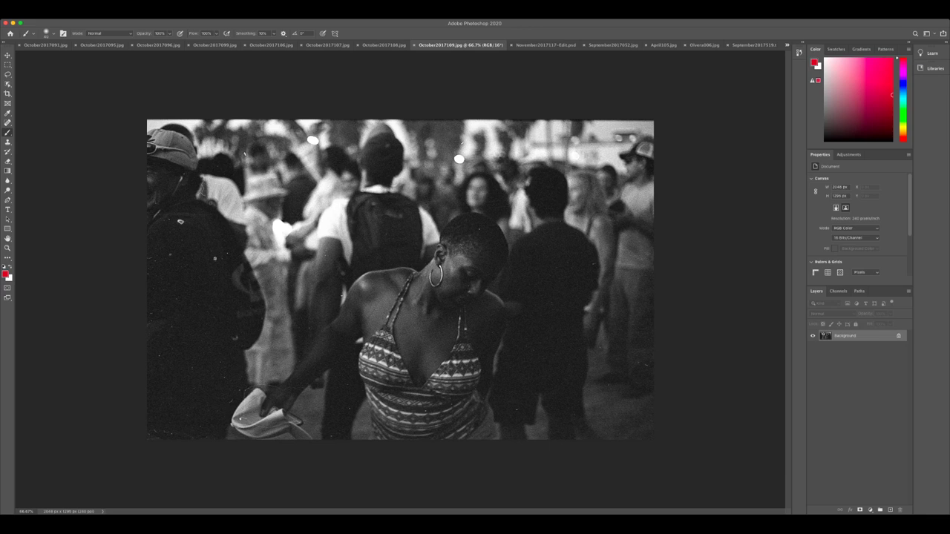
left_click(890, 511)
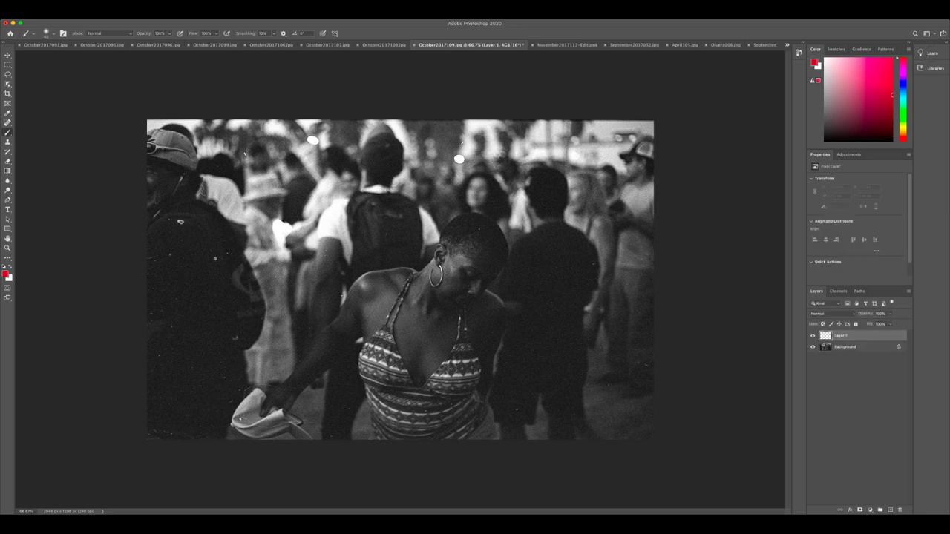
left_click_drag(240, 407, 300, 424)
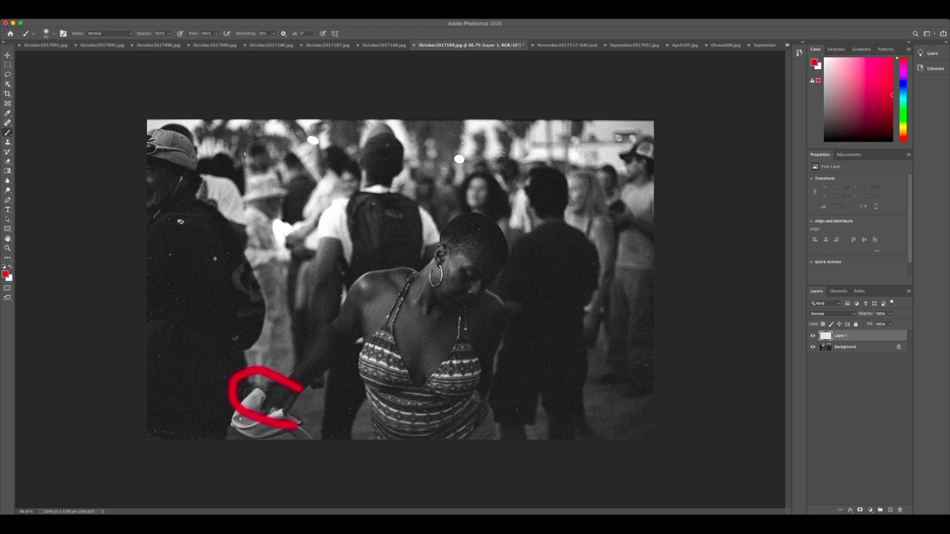
key("super+z")
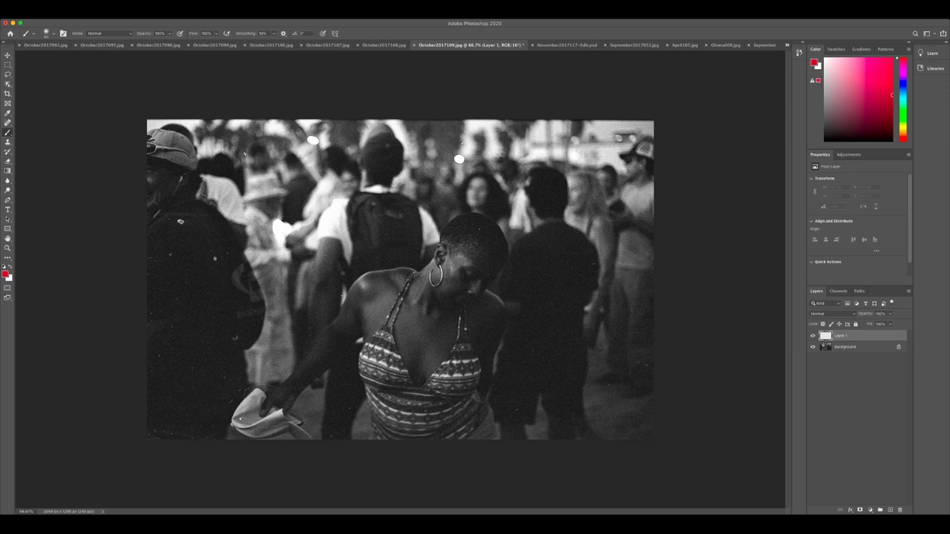
Paint red leading lines down the foreground figure, up the woman's arm and across the background heads, and hide the layer.
mouse_move(147, 157)
left_mouse_down()
mouse_move(257, 386)
mouse_move(377, 278)
mouse_move(481, 228)
left_mouse_up()
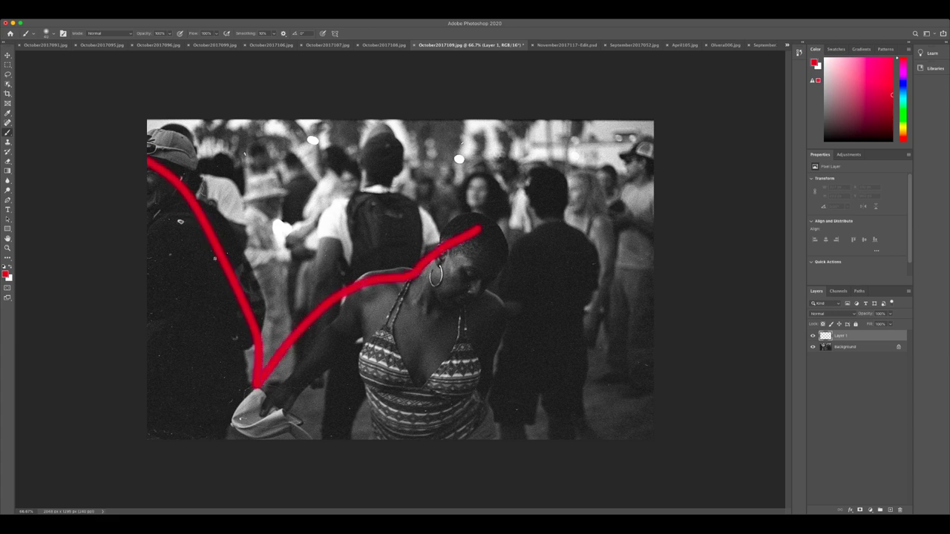
left_click_drag(651, 138, 443, 256)
left_click_drag(349, 138, 454, 236)
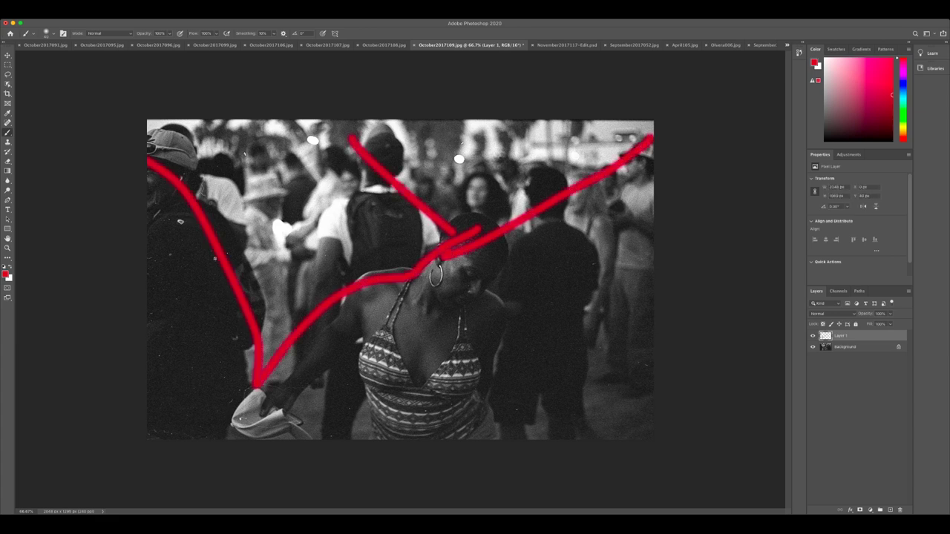
mouse_move(360, 148)
left_mouse_down()
mouse_move(305, 186)
mouse_move(187, 146)
left_mouse_up()
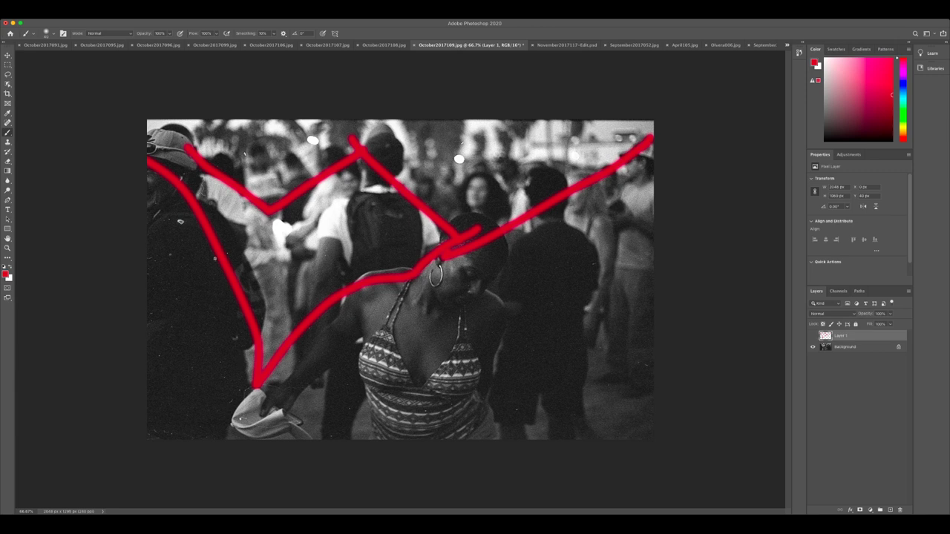
key("ctrl+z")
key("ctrl+z")
key("ctrl+z")
key("ctrl+z")
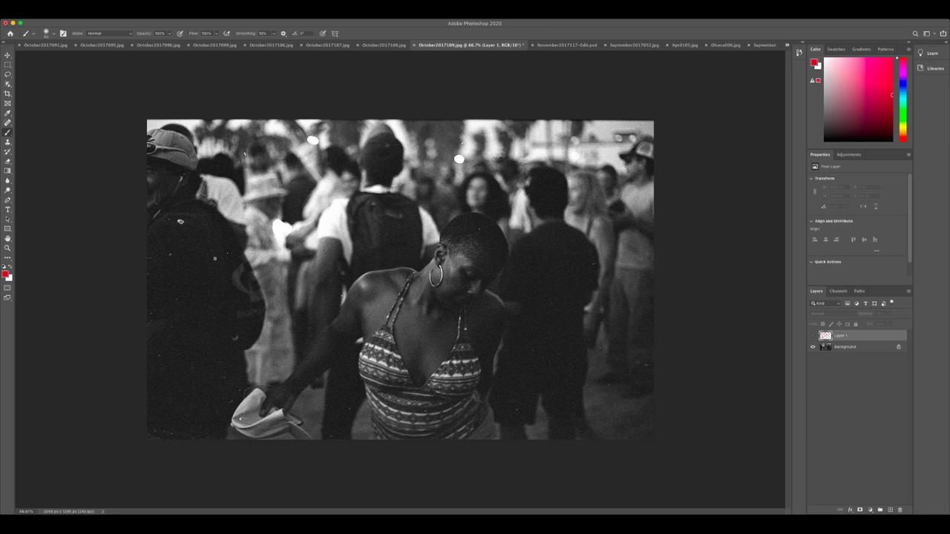
Crop November2017117-Edit.psd tighter around the clown and the girl, trimming the upper building and the right edge.
key("ctrl+Tab")
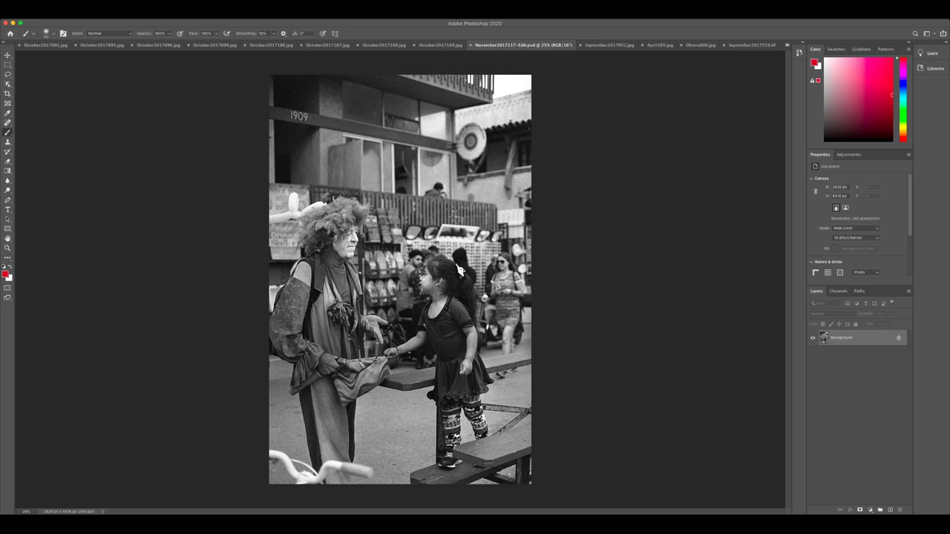
key("c")
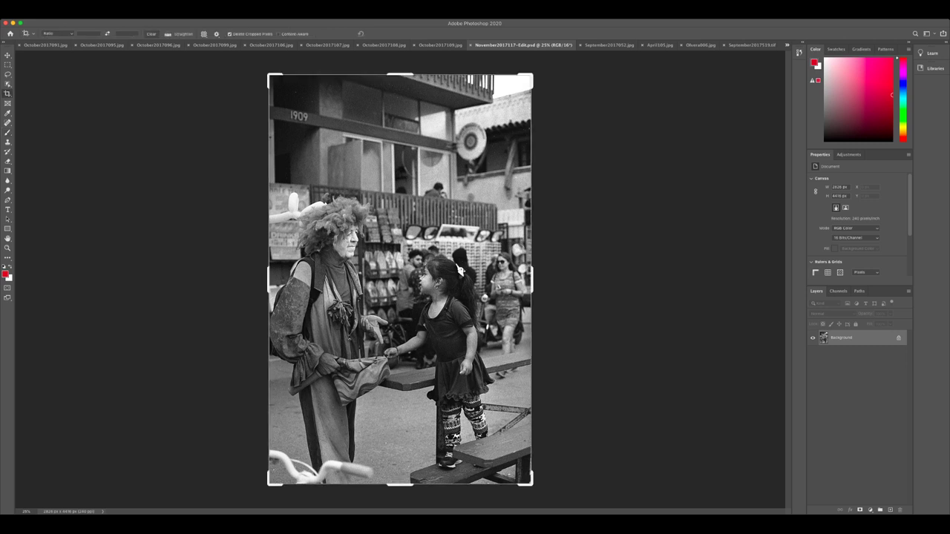
left_click_drag(531, 75, 519, 105)
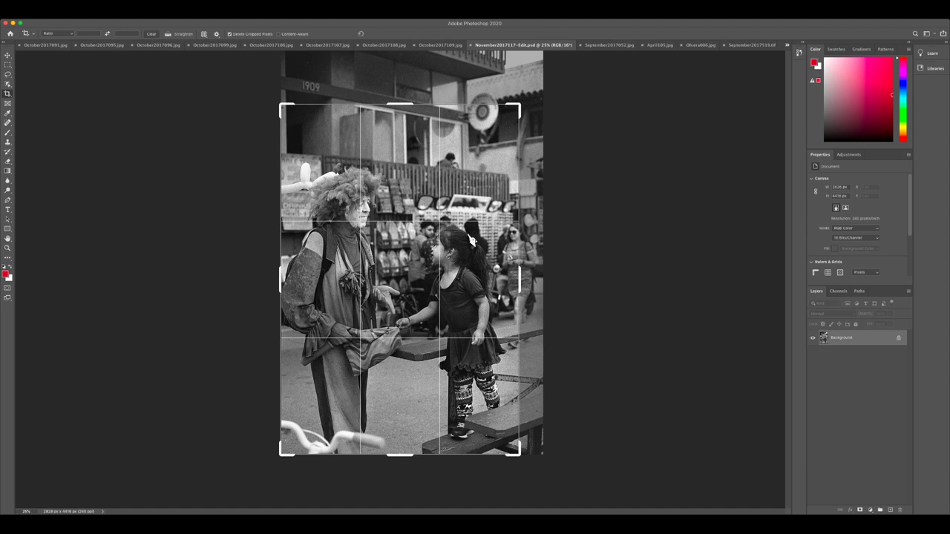
key("Return")
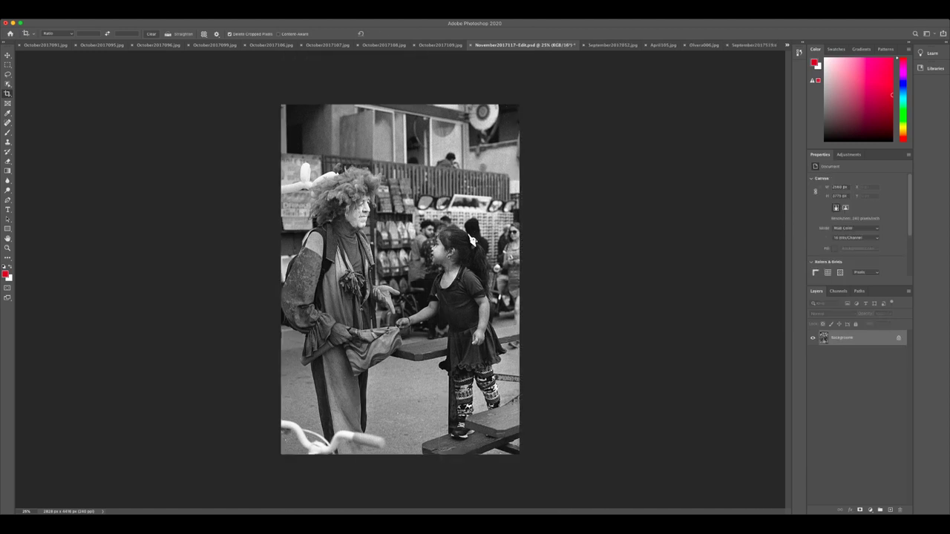
On a new layer, paint red lines linking the clown's and girl's faces and tracing their arms to the meeting hands.
left_click(890, 511)
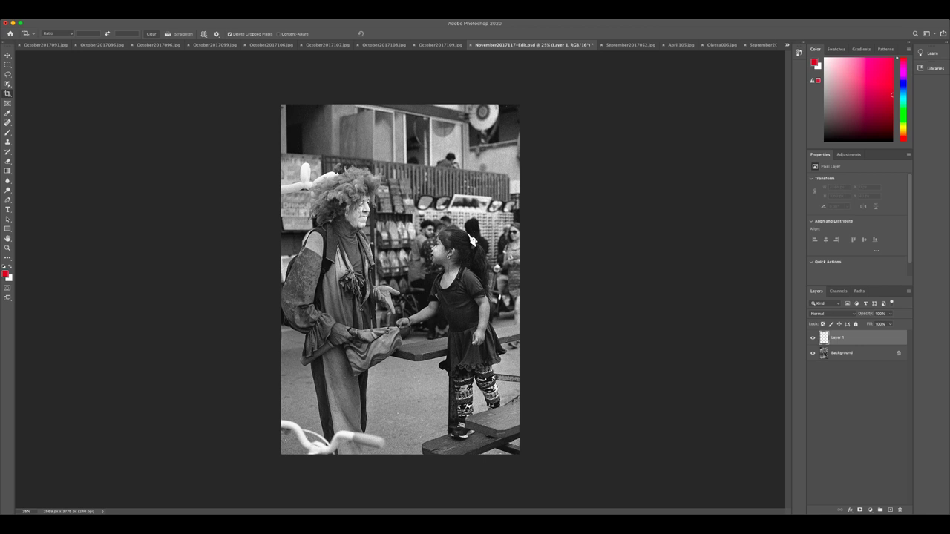
key("b")
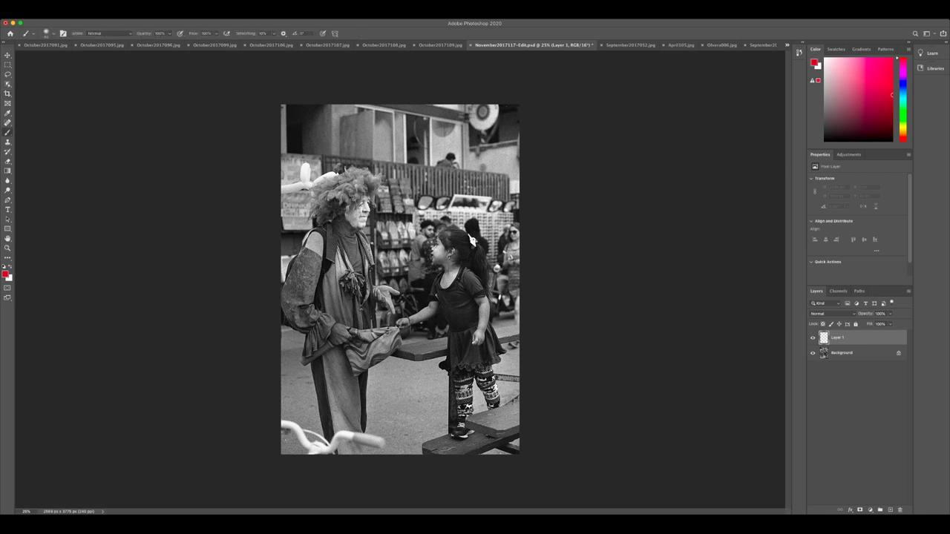
left_click_drag(351, 202, 443, 265)
left_click_drag(356, 276, 402, 319)
mouse_move(443, 296)
left_mouse_down()
mouse_move(426, 318)
mouse_move(350, 331)
mouse_move(423, 334)
mouse_move(444, 307)
mouse_move(351, 336)
mouse_move(426, 303)
mouse_move(363, 329)
left_mouse_up()
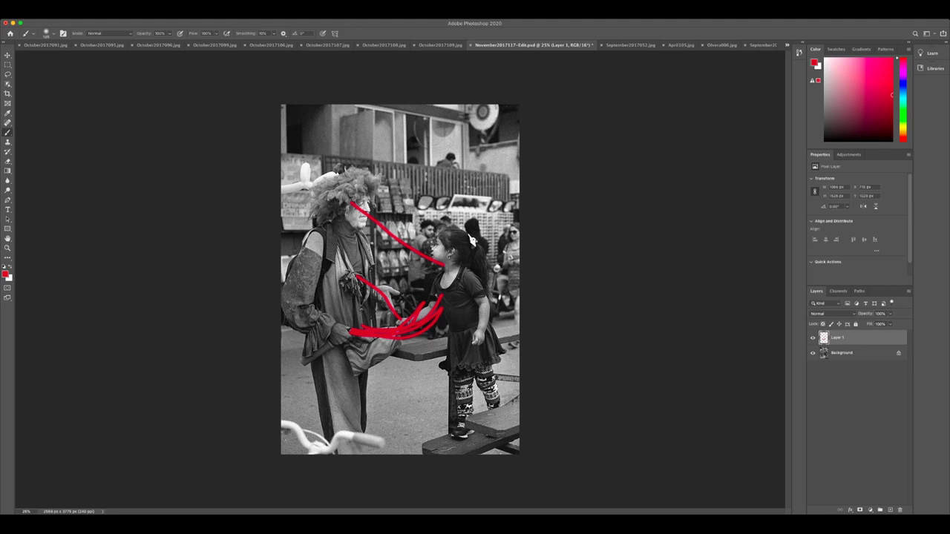
Paint red strokes across the photo's four corners and two arrows pointing from the lower corners toward the subjects.
mouse_move(282, 404)
left_mouse_down()
mouse_move(375, 453)
mouse_move(519, 408)
left_mouse_up()
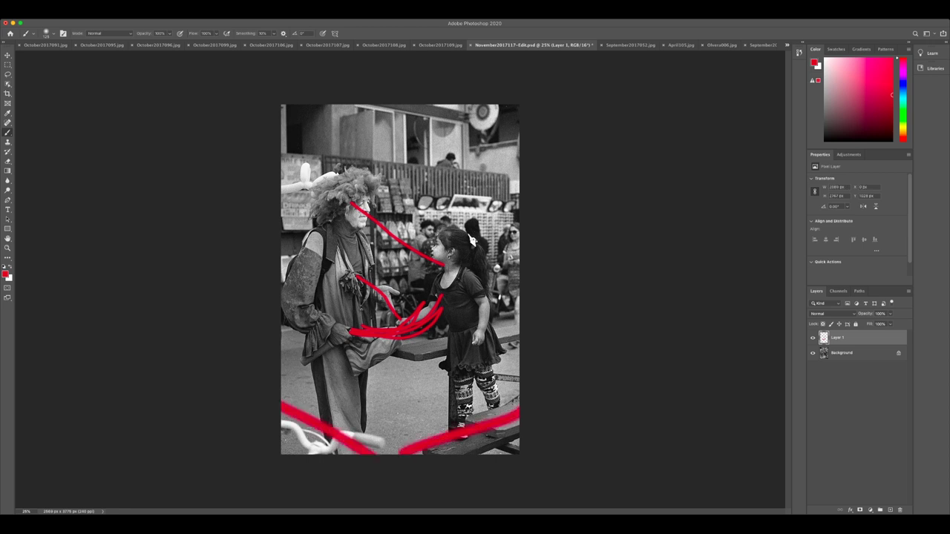
mouse_move(303, 401)
left_mouse_down()
mouse_move(329, 367)
mouse_move(338, 381)
left_mouse_up()
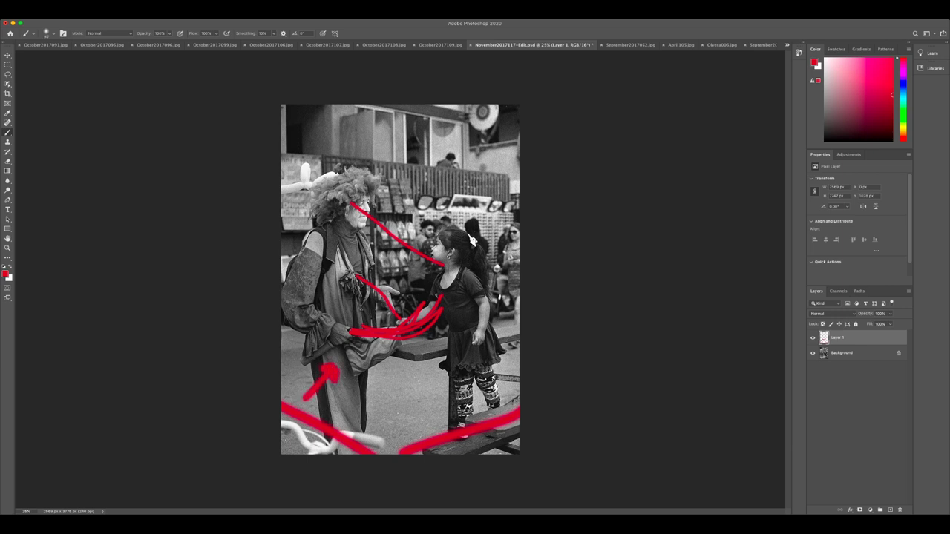
mouse_move(473, 409)
left_mouse_down()
mouse_move(454, 381)
mouse_move(440, 393)
left_mouse_up()
left_click_drag(329, 106, 282, 143)
left_click_drag(481, 107, 519, 144)
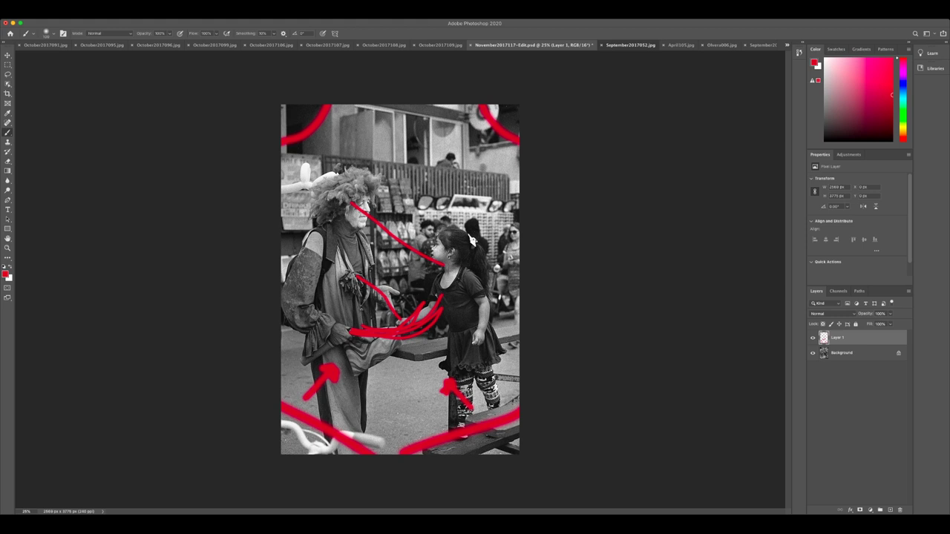
In April105.jpg, paint a short red line from the left edge to the man in glasses and undo the stroke from the beanie.
left_click(630, 44)
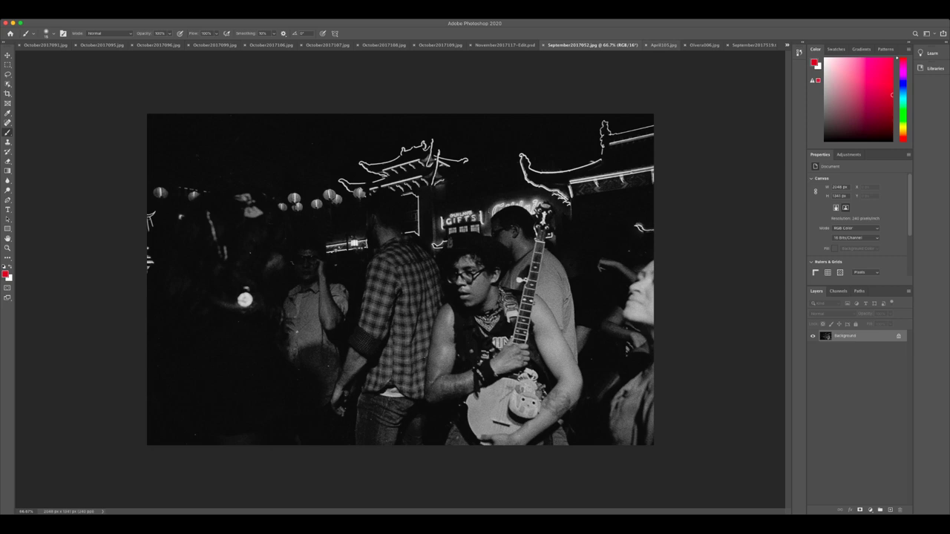
left_click(662, 44)
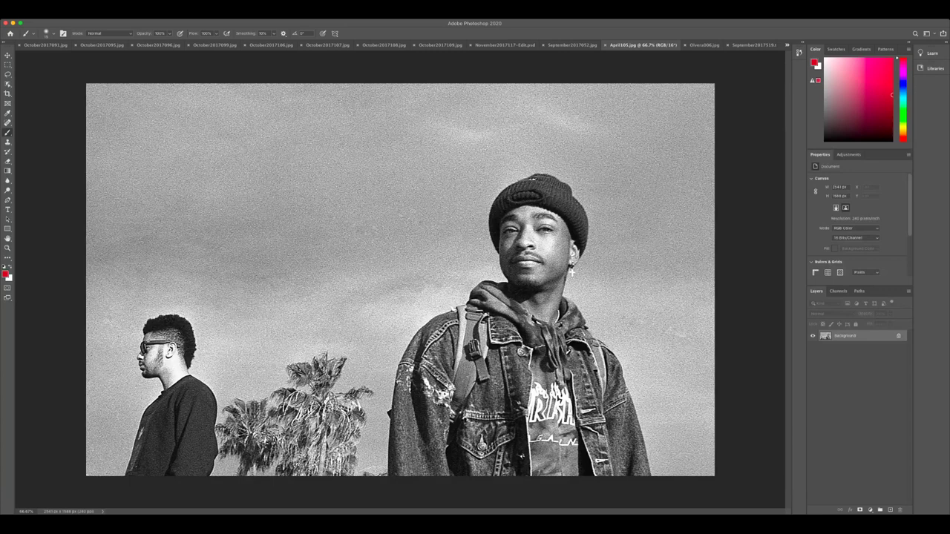
left_click_drag(77, 345, 132, 345)
mouse_move(551, 199)
left_mouse_down()
mouse_move(572, 236)
mouse_move(455, 188)
left_mouse_up()
key("super+z")
key("super+shift+z")
key("super+z")
Try a vertical crop of April105.jpg that isolates the man in the beanie.
key("x")
key("c")
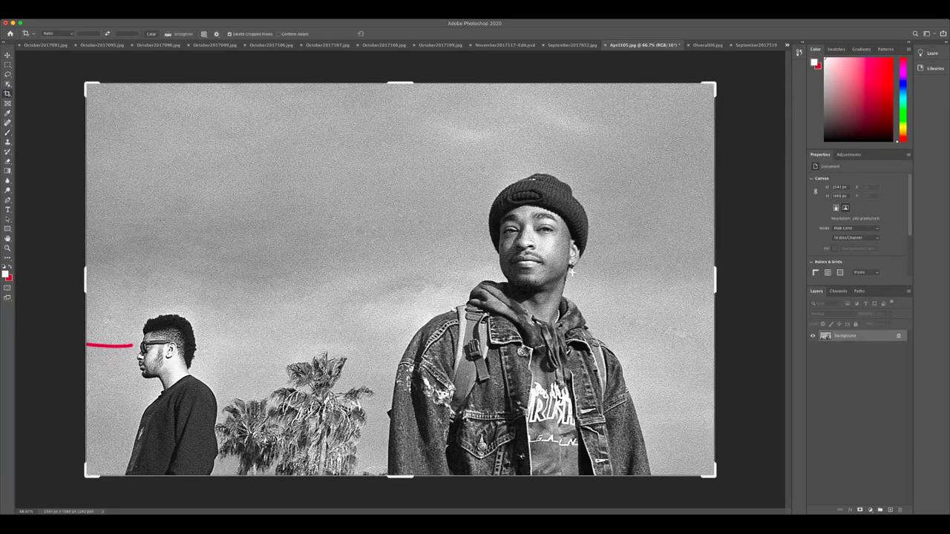
left_click_drag(400, 116, 658, 475)
key("Escape")
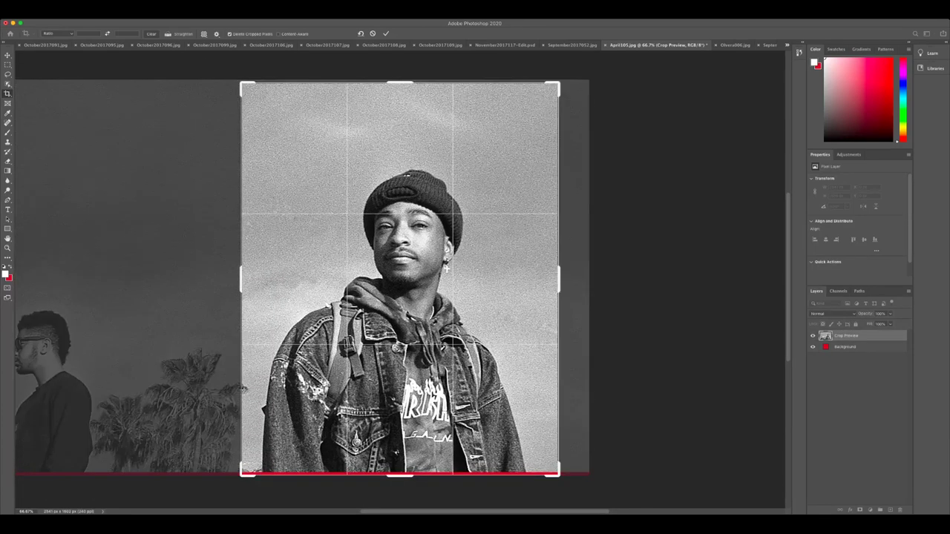
key("Return")
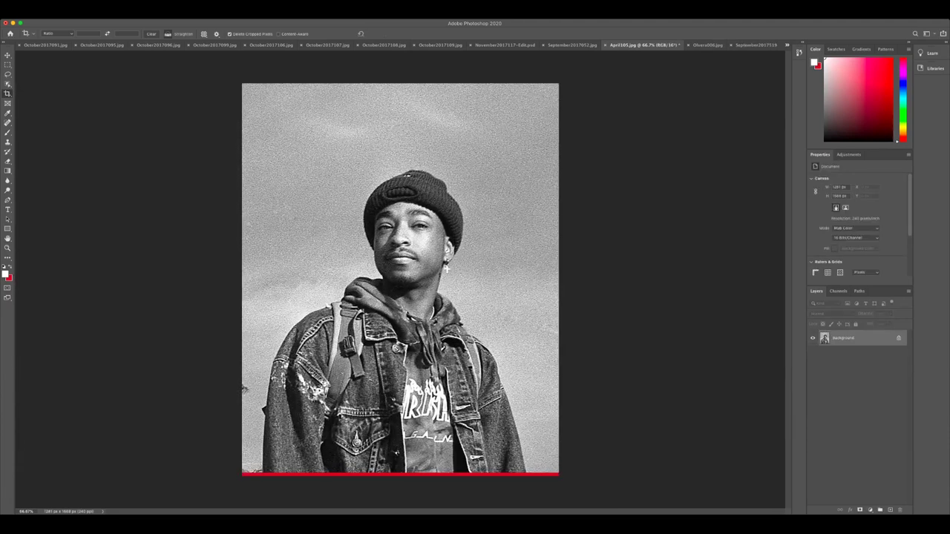
key("super+z")
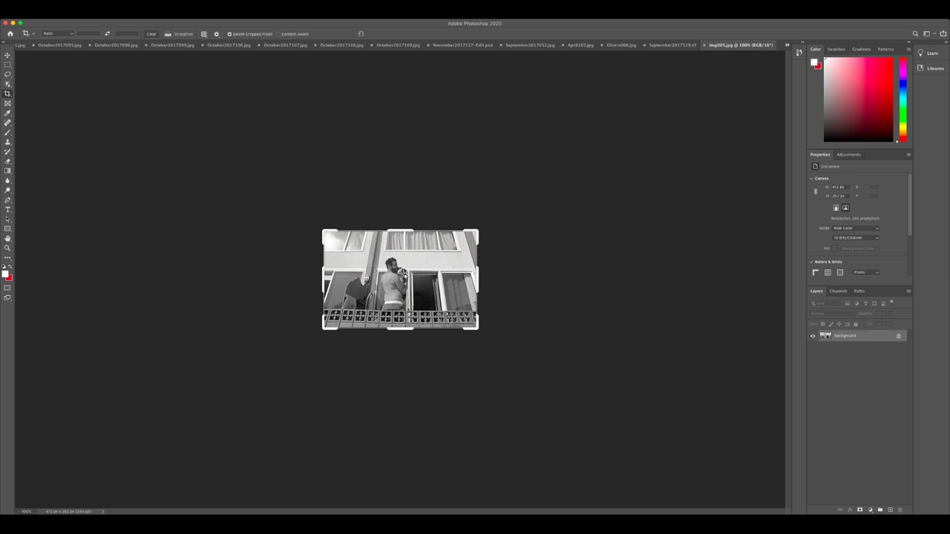
Zoom in on the man on the balcony in img005.jpg.
key("z")
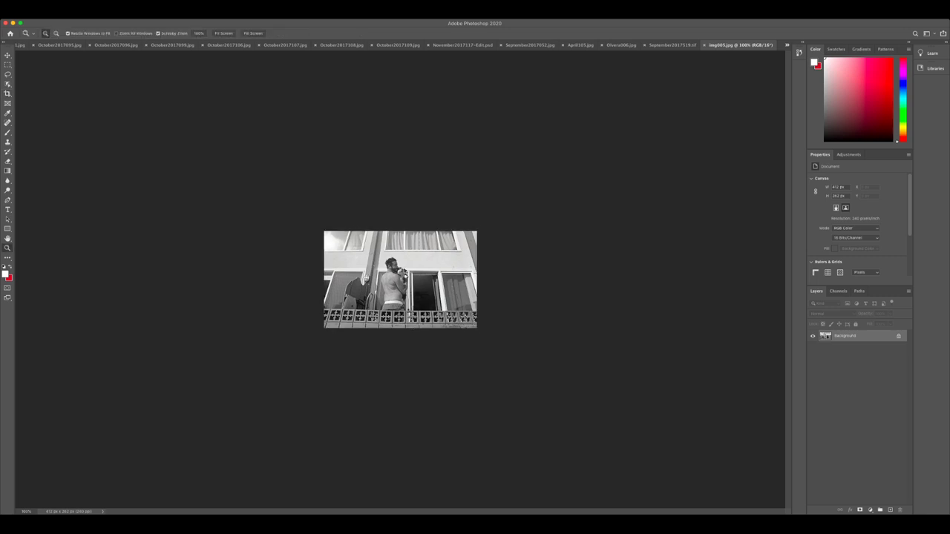
left_click(396, 291)
key("super+minus")
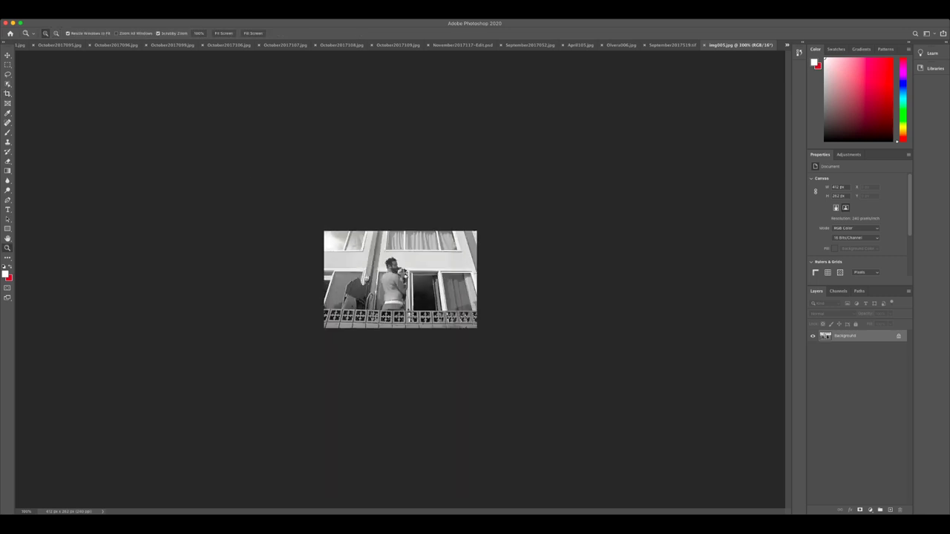